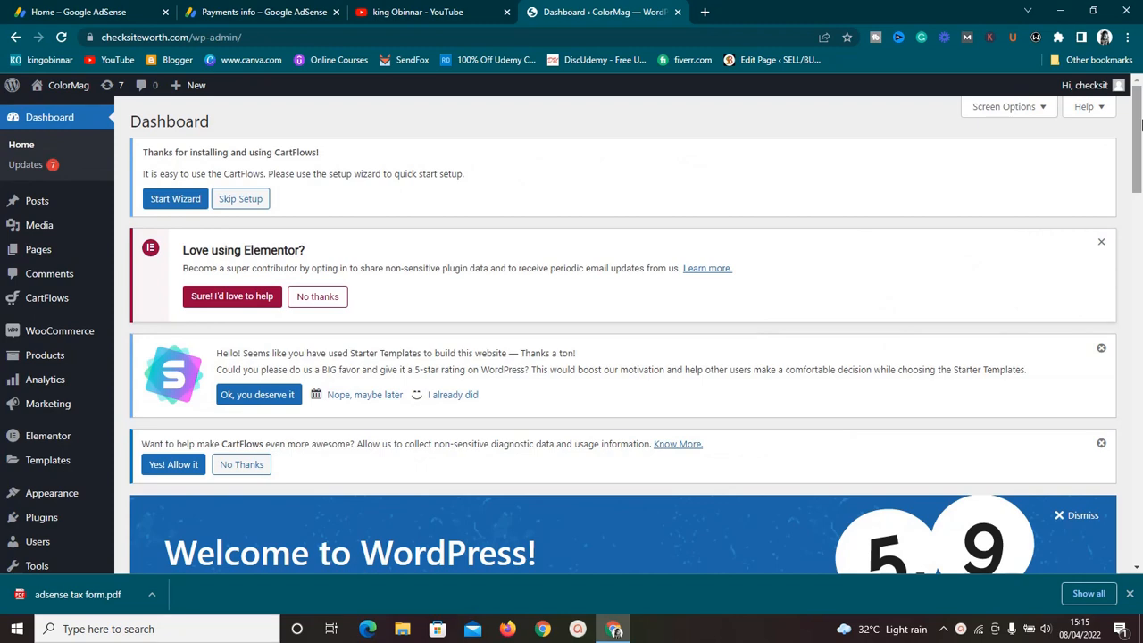
# Step: Open a new browser tab and search Google for kingobinnar
pyautogui.click(705, 13)
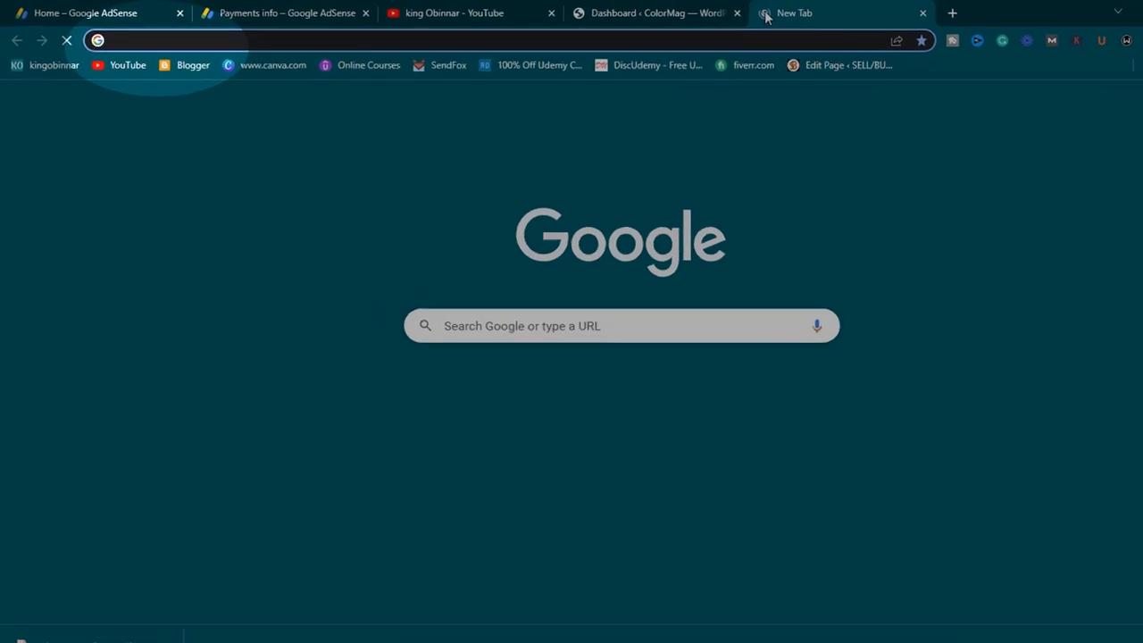
pyautogui.write('king')
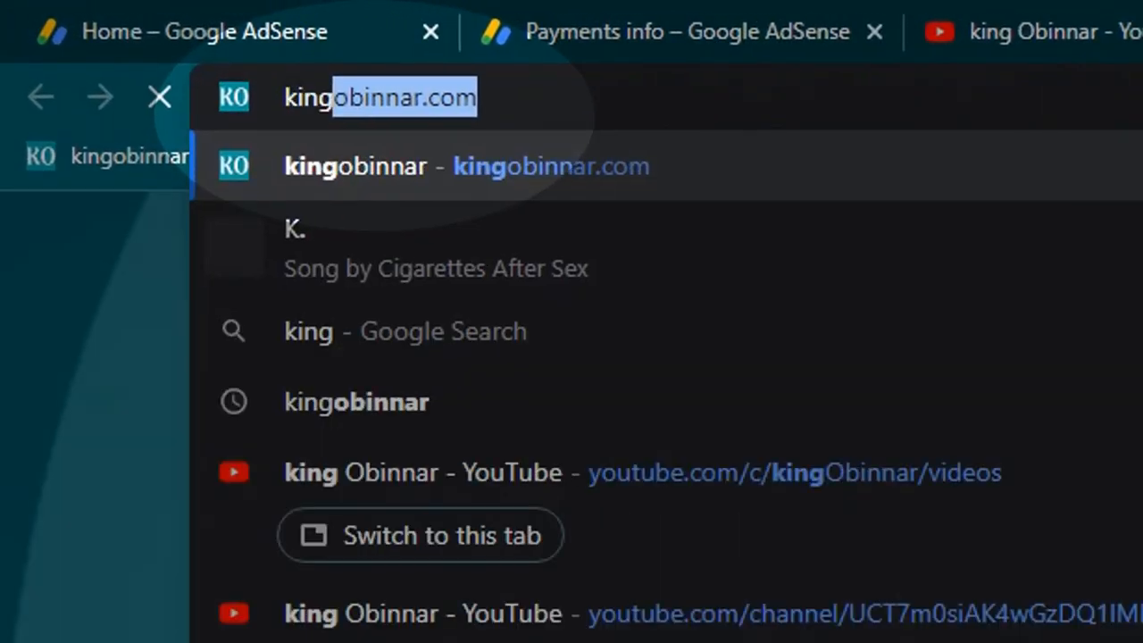
pyautogui.write('obina')
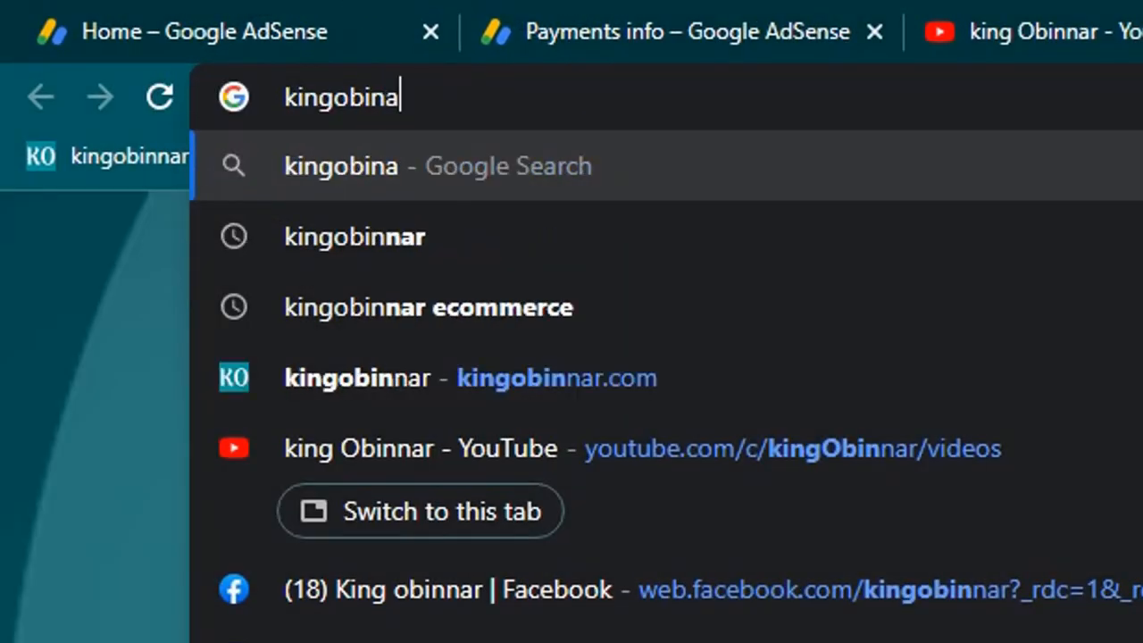
pyautogui.write('r')
pyautogui.press('BackSpace')
pyautogui.press('BackSpace')
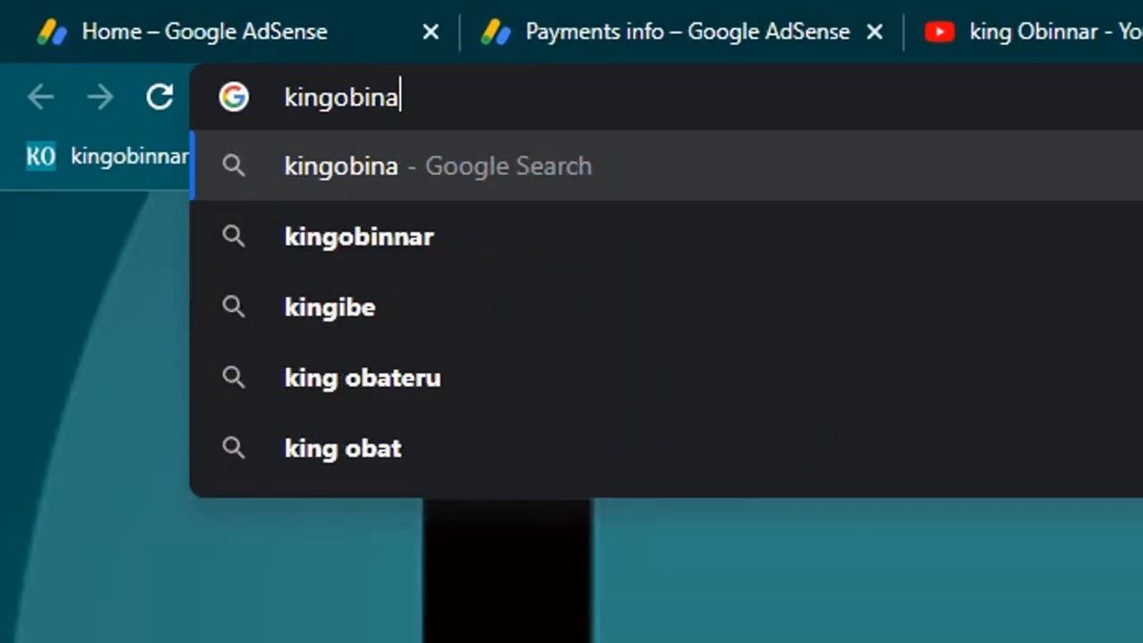
pyautogui.write('nar')
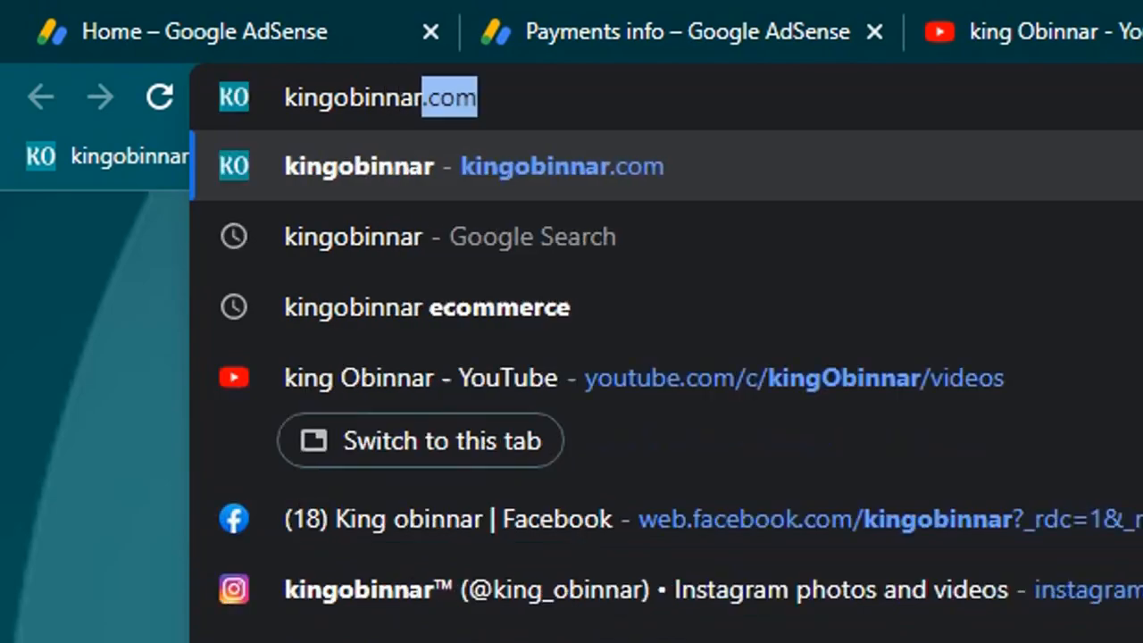
pyautogui.press('Return')
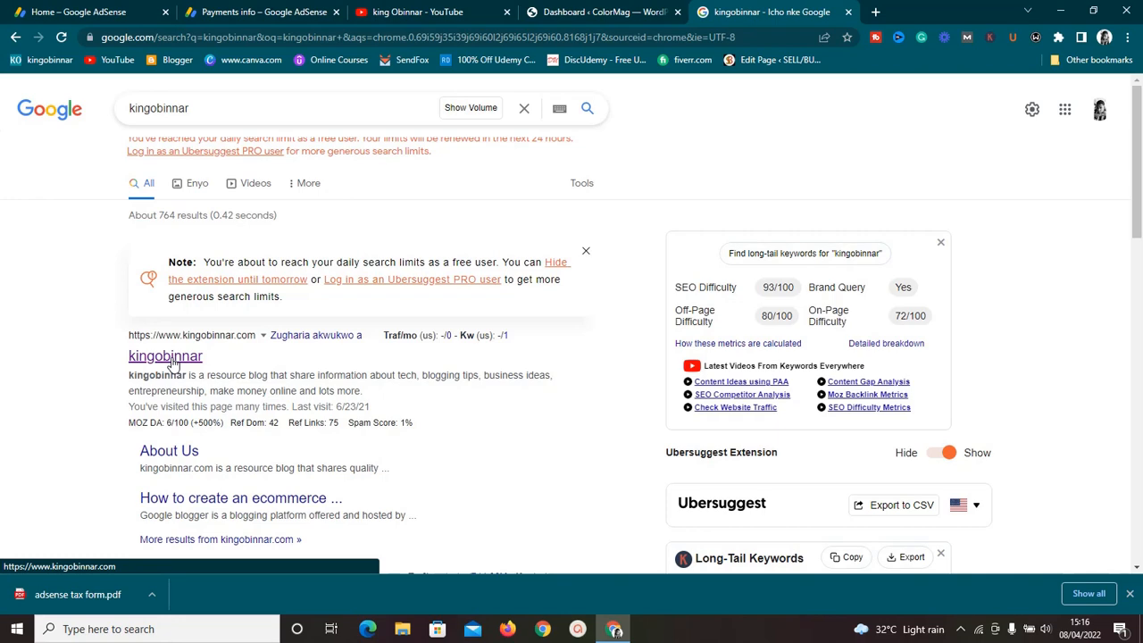
# Step: Return to the WordPress dashboard, go to adding new plugins, and search the plugin directory for yoast seo
pyautogui.click(601, 10)
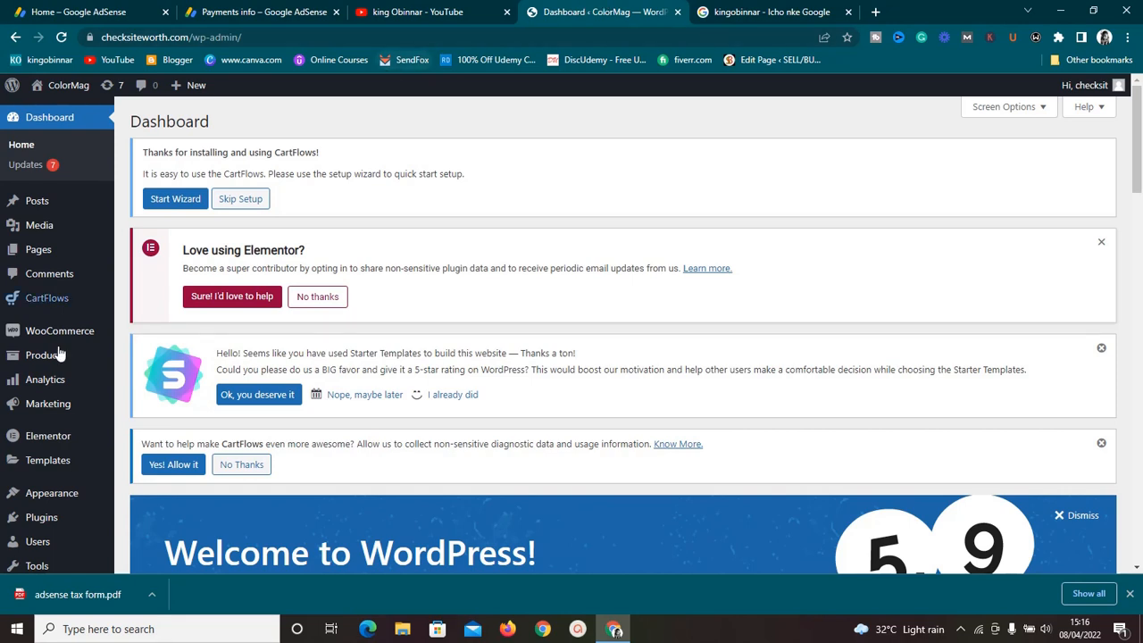
pyautogui.moveTo(46, 513)
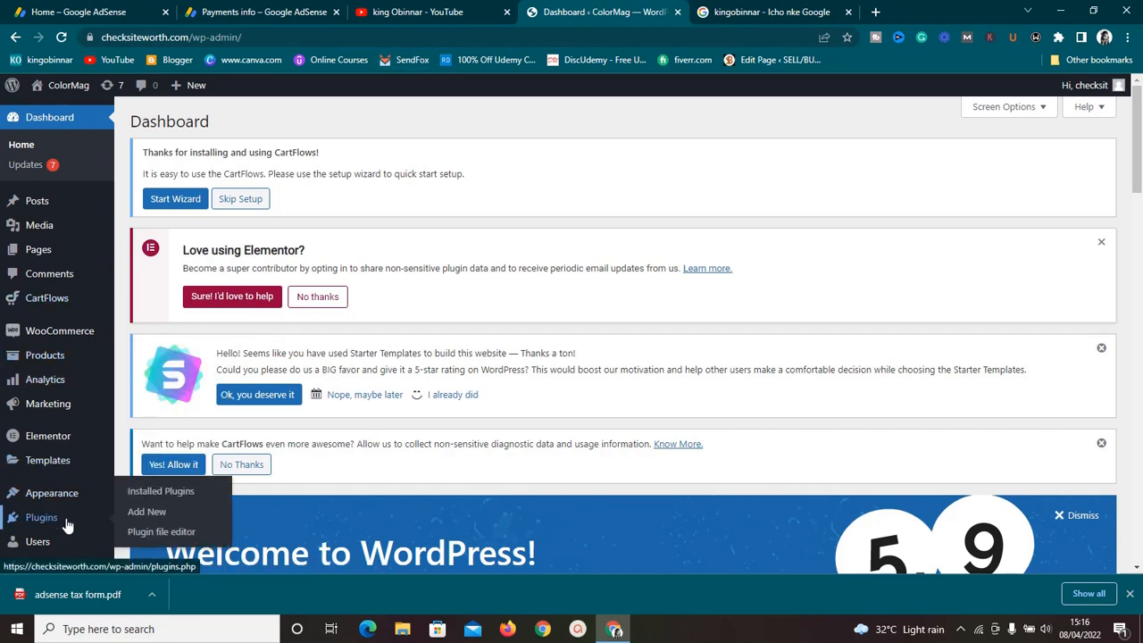
pyautogui.click(133, 515)
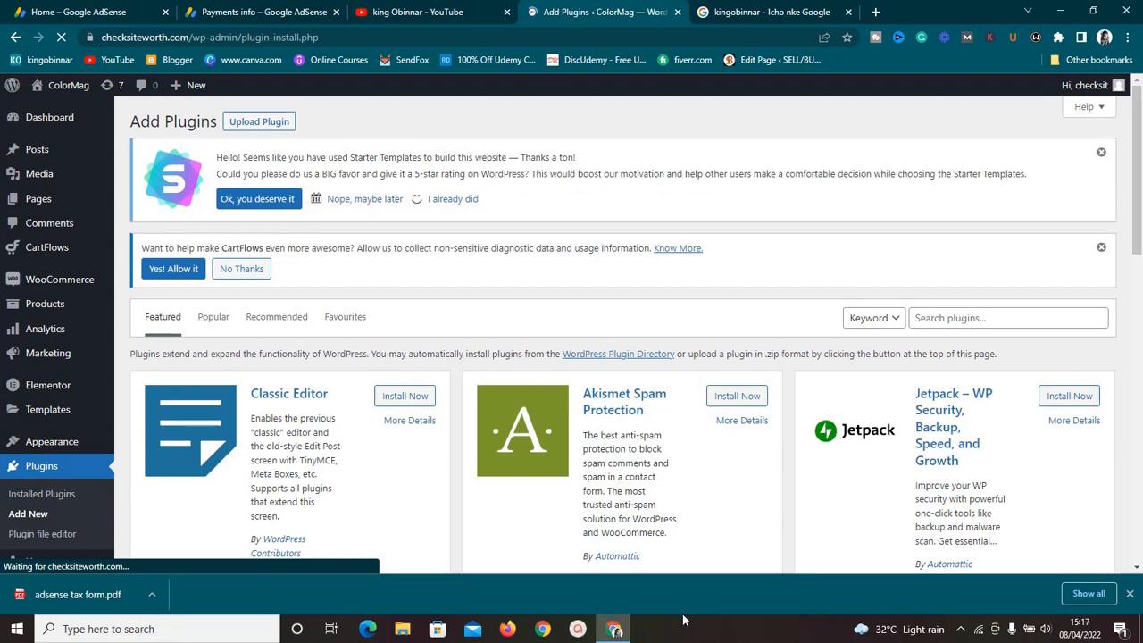
pyautogui.click(929, 322)
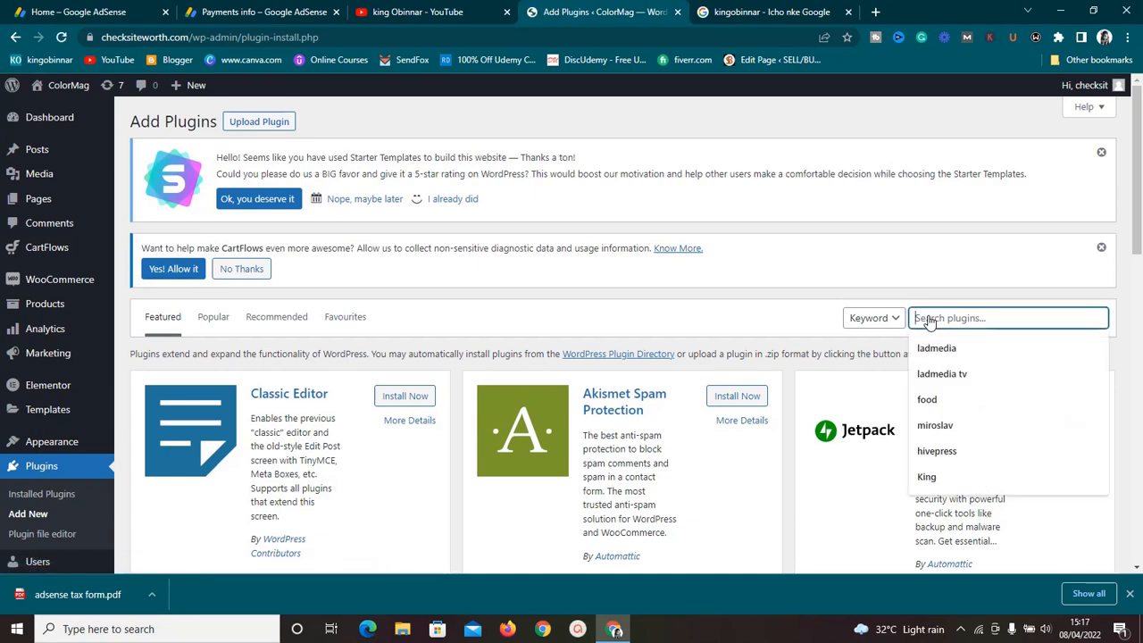
pyautogui.write('yo')
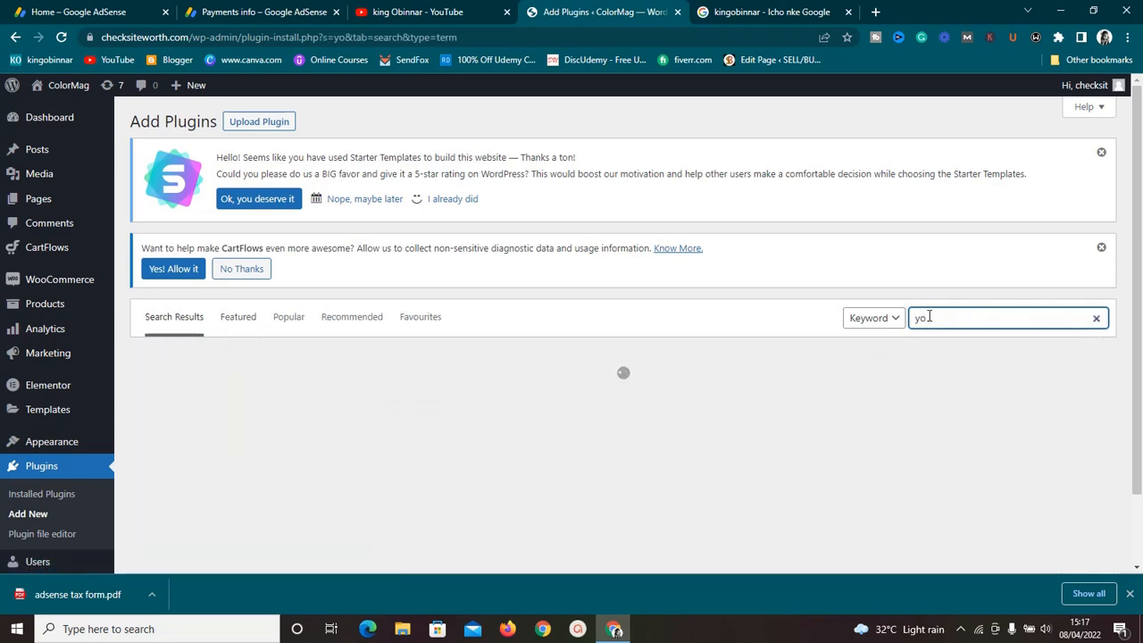
pyautogui.write('ast')
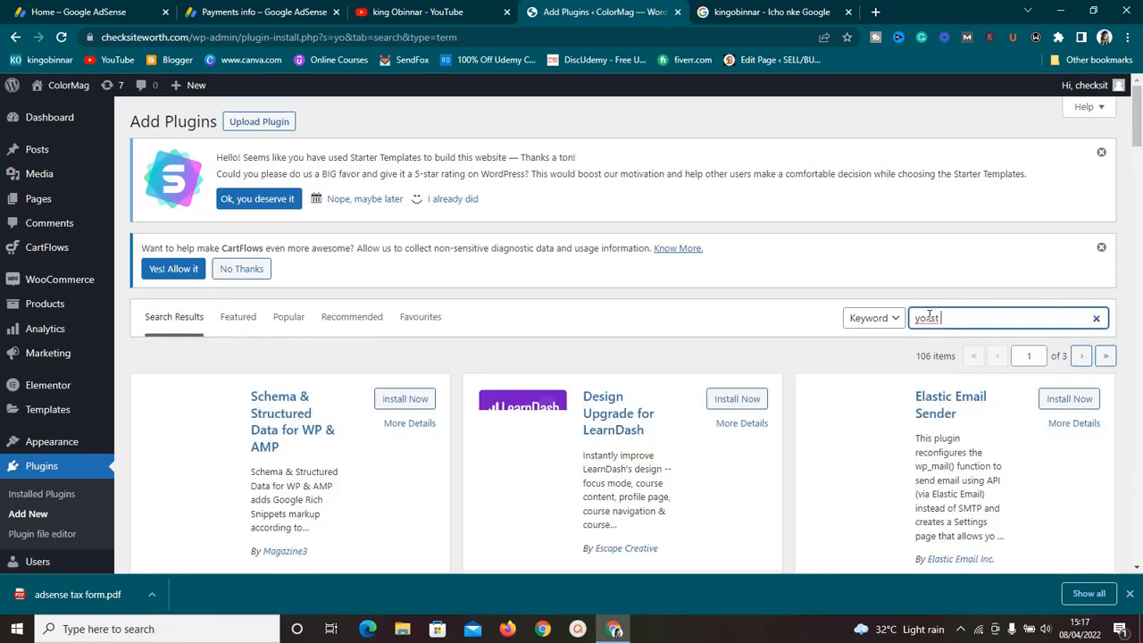
pyautogui.write(' seo')
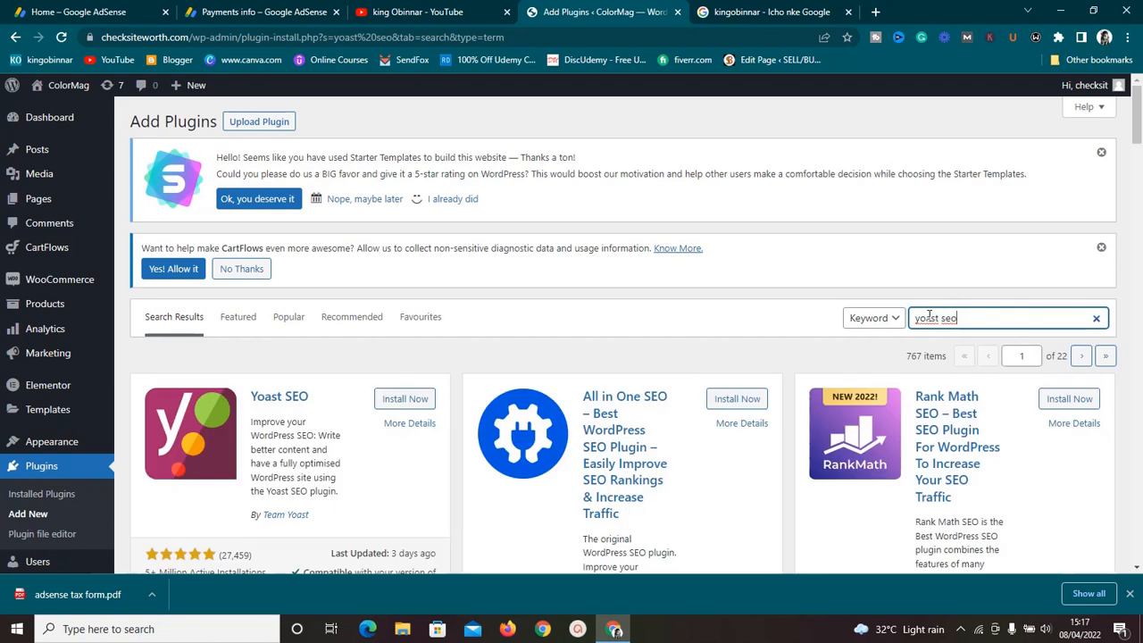
# Step: Install and activate the Yoast SEO plugin
pyautogui.click(411, 407)
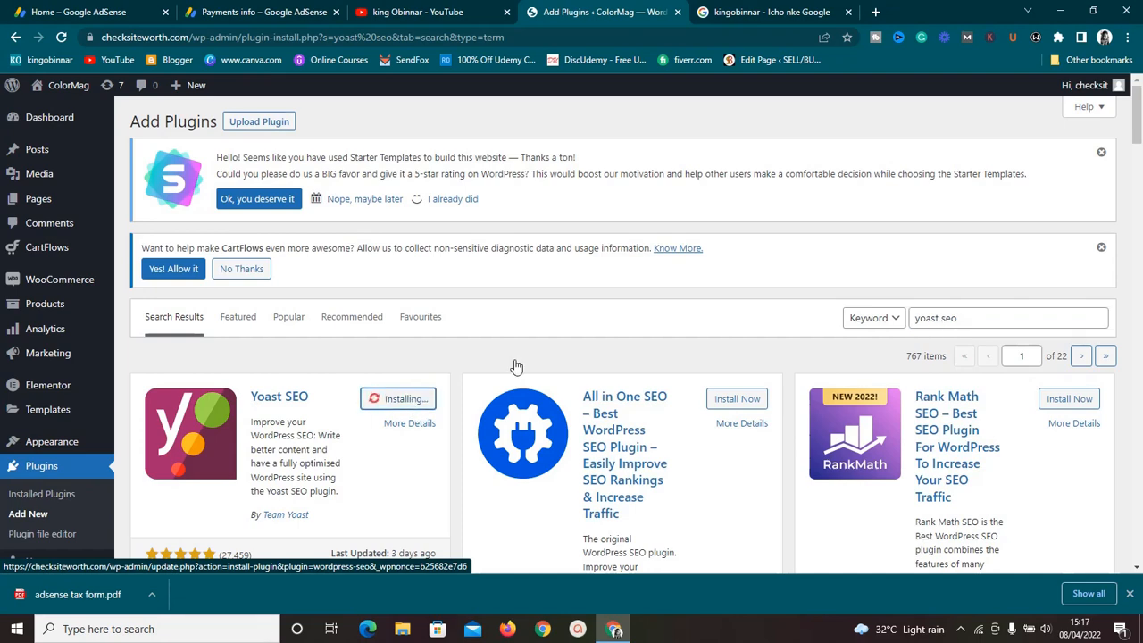
pyautogui.scroll(-2, 702, 242)
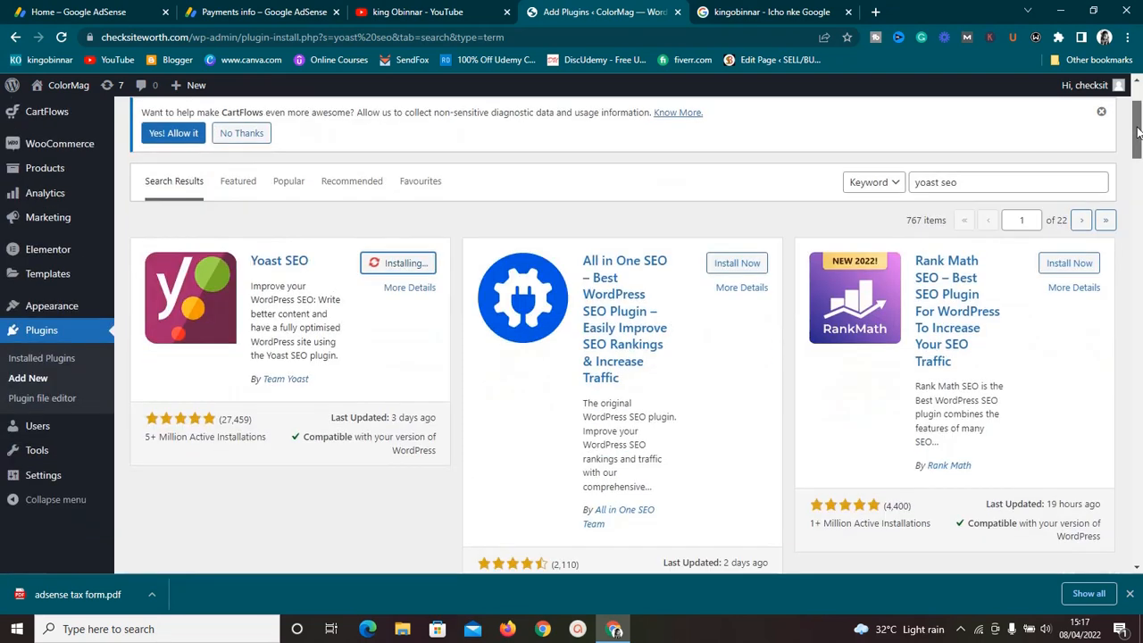
pyautogui.click(402, 276)
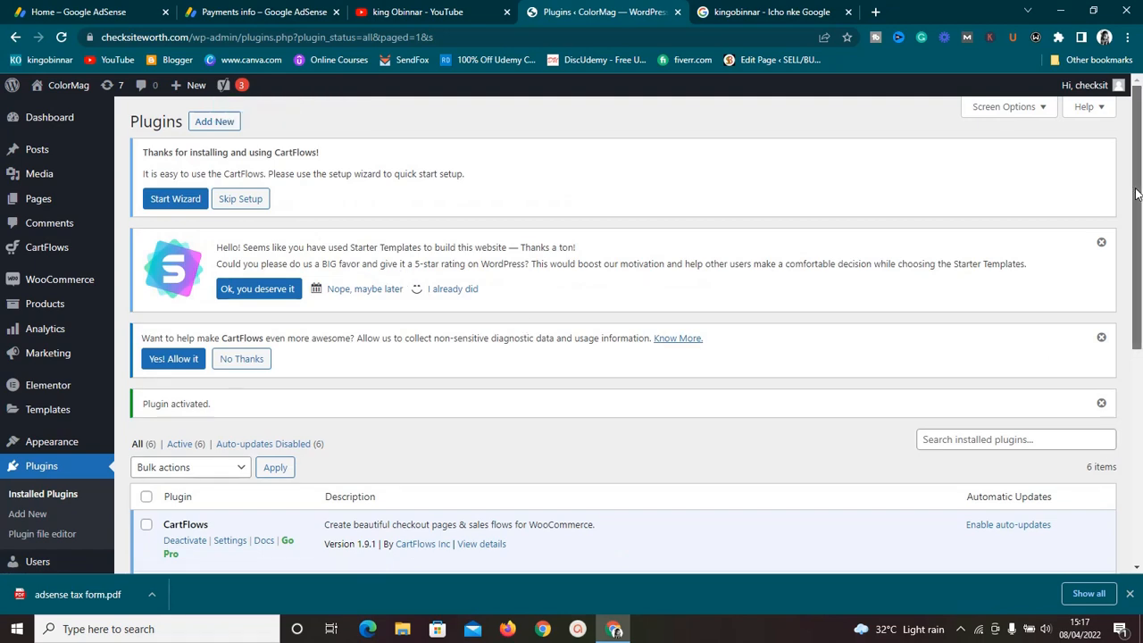
# Step: Open the General page of the Yoast SEO settings
pyautogui.moveTo(1132, 220); pyautogui.dragTo(1132, 420)
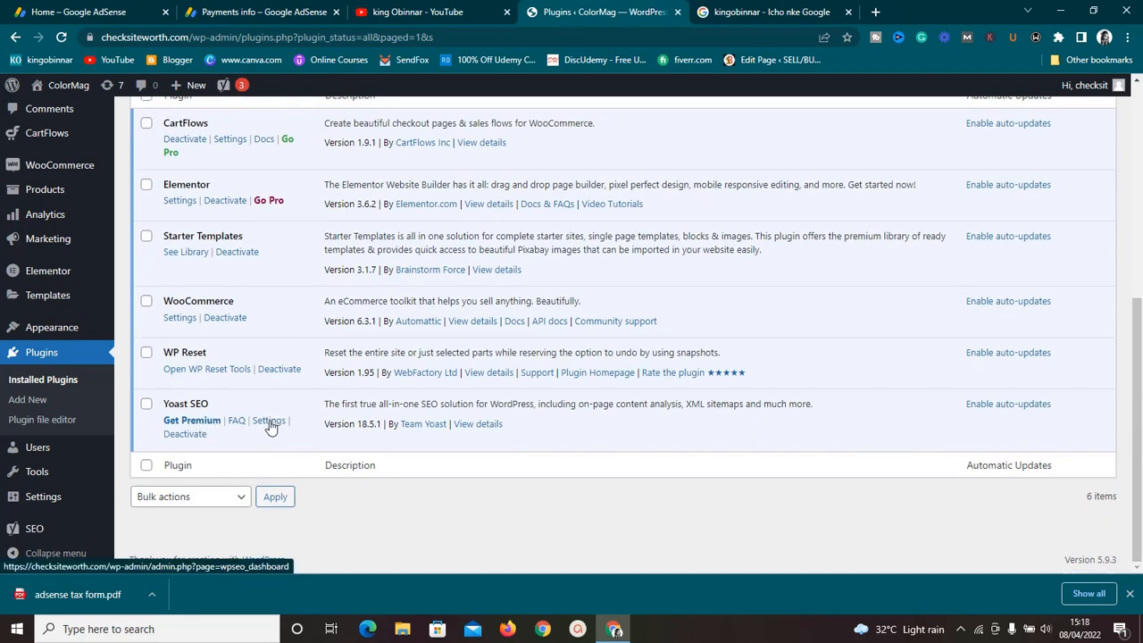
pyautogui.moveTo(34, 533)
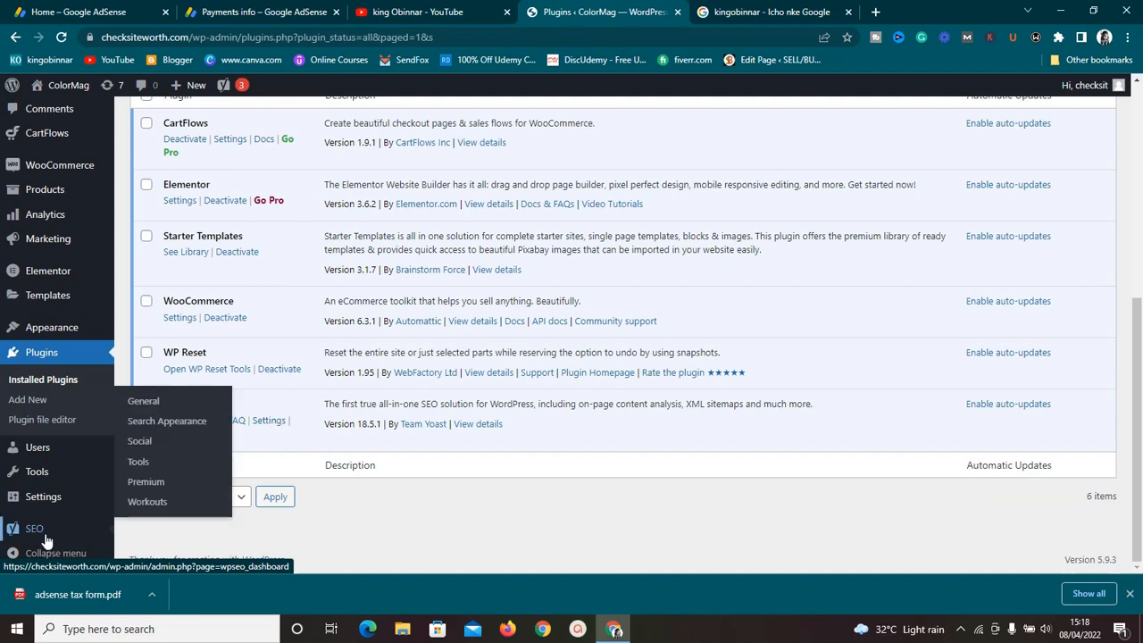
pyautogui.click(145, 404)
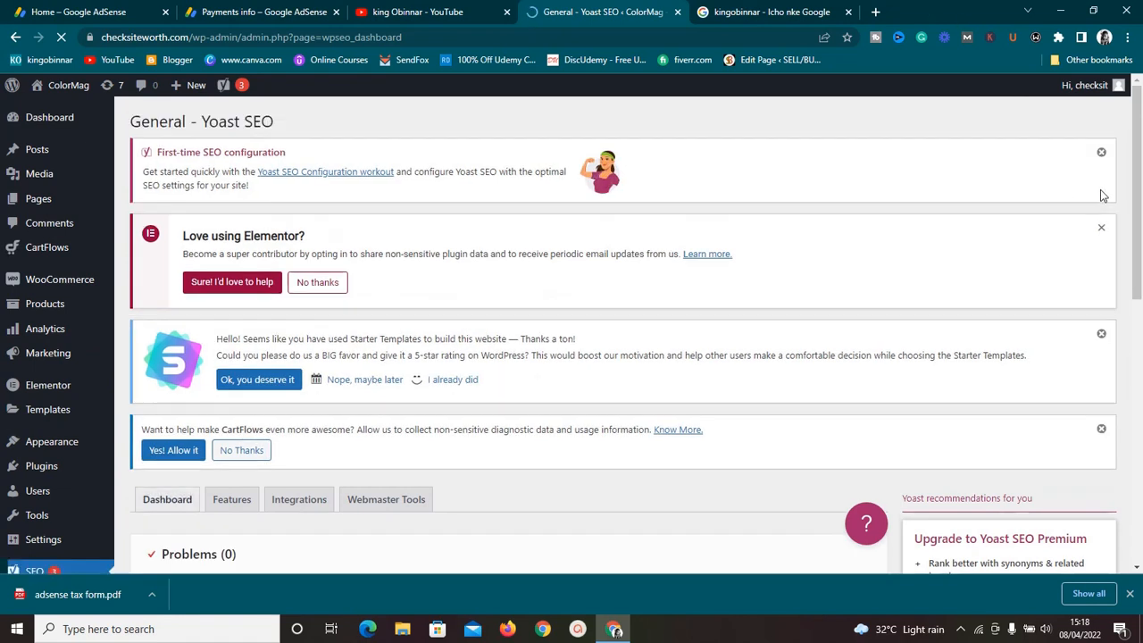
# Step: Dismiss the four admin notices at the top of the Yoast General page
pyautogui.click(1101, 156)
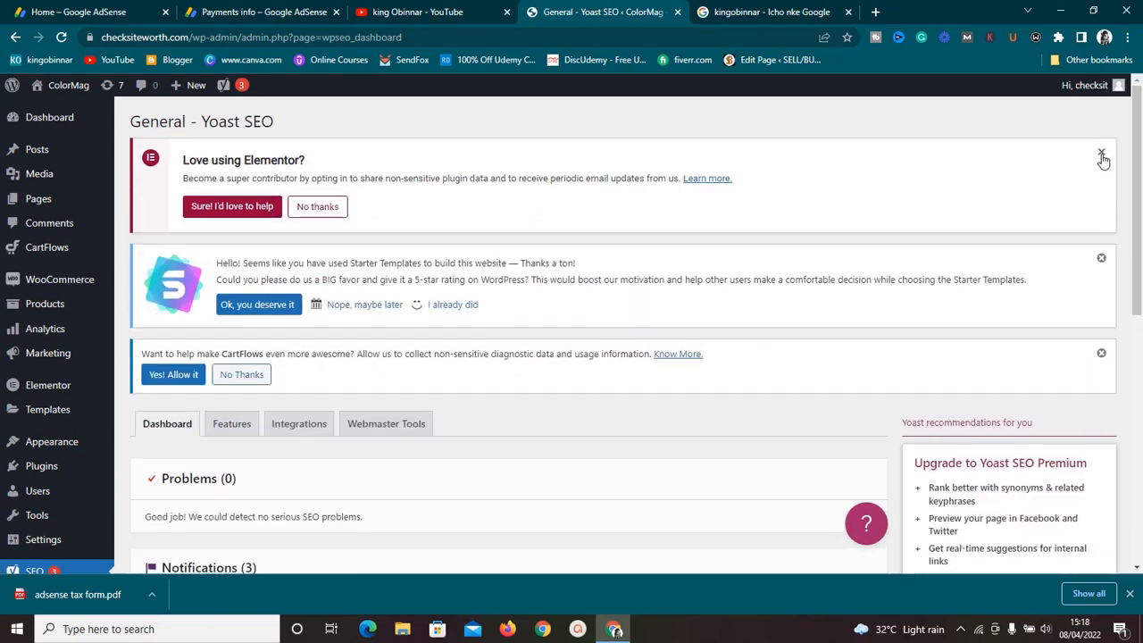
pyautogui.click(1101, 156)
pyautogui.click(1102, 154)
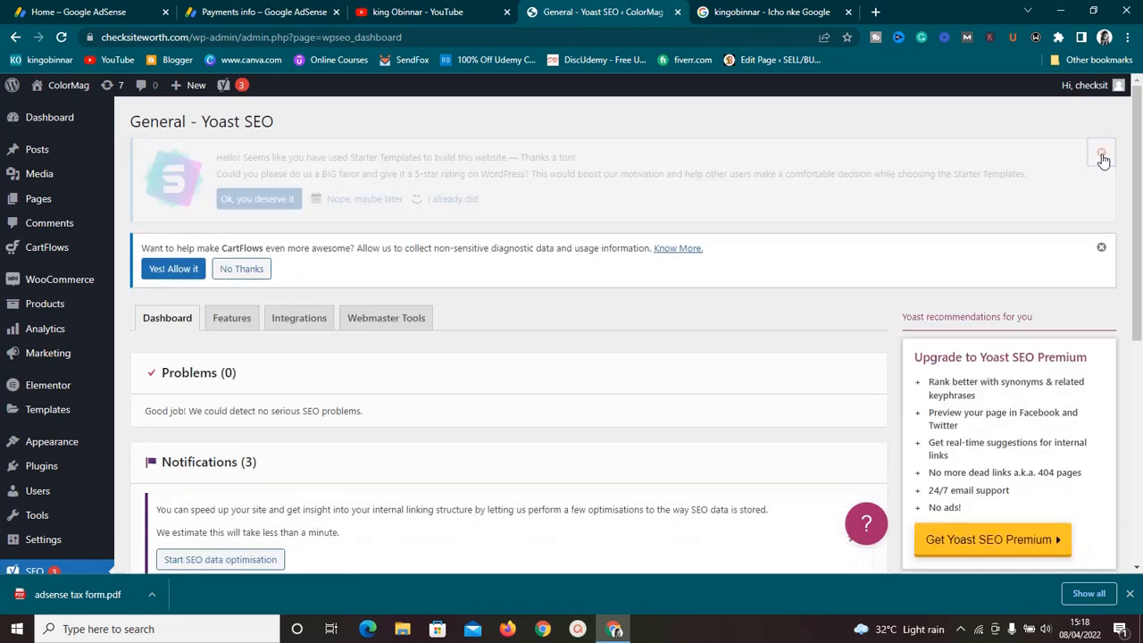
pyautogui.click(1102, 155)
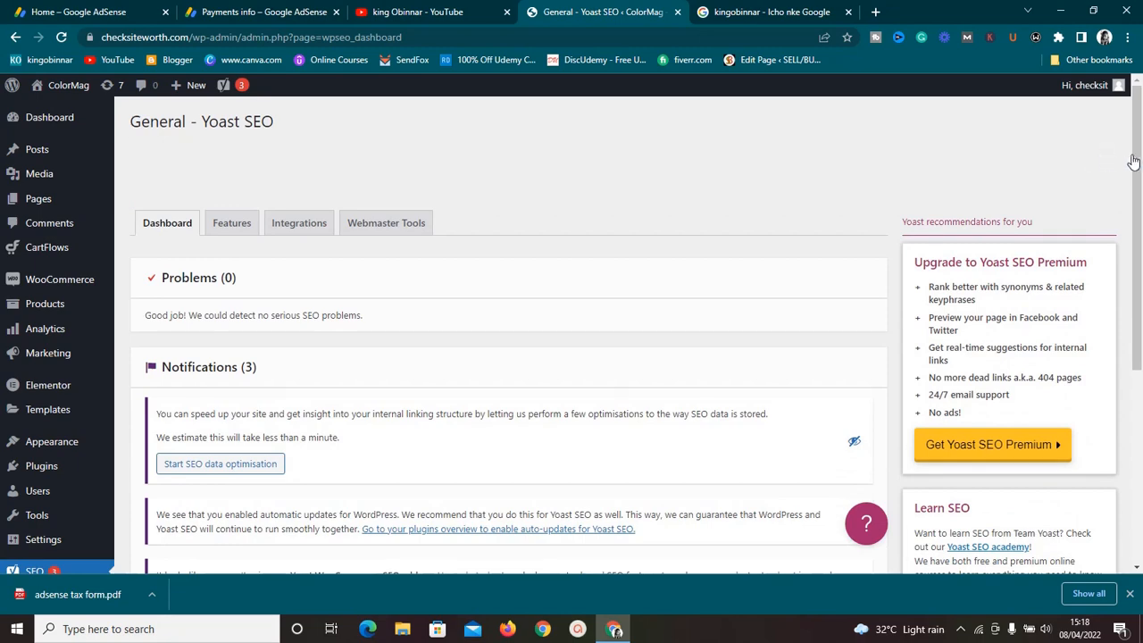
# Step: Start the Yoast SEO data optimisation from the notifications list
pyautogui.scroll(-2, 1132, 219)
pyautogui.moveTo(1132, 219); pyautogui.dragTo(1136, 132)
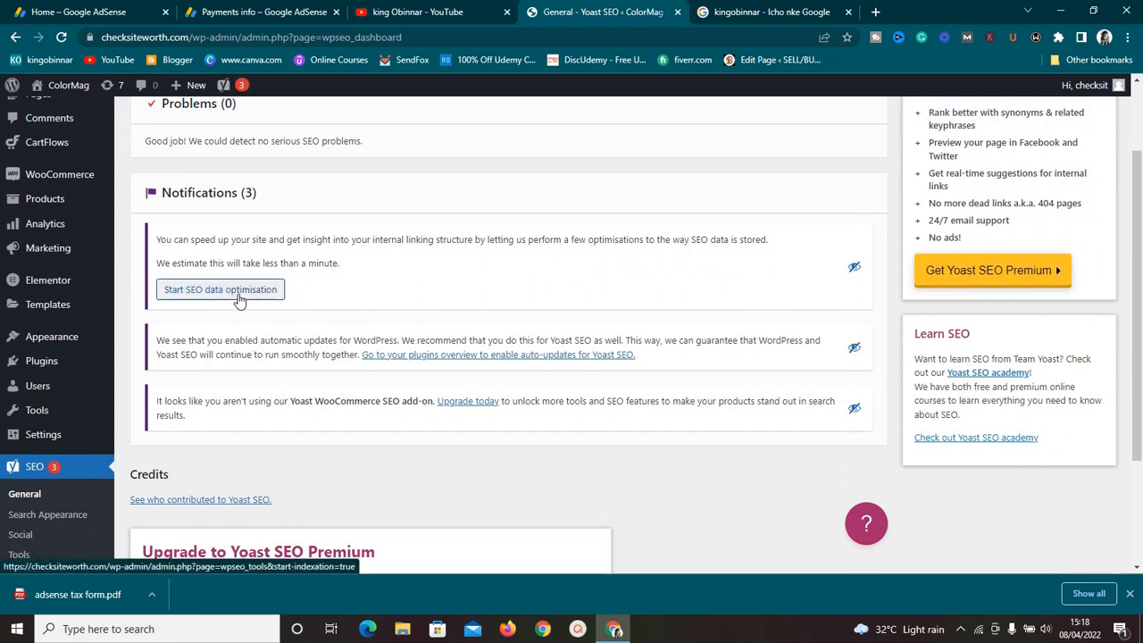
pyautogui.click(251, 296)
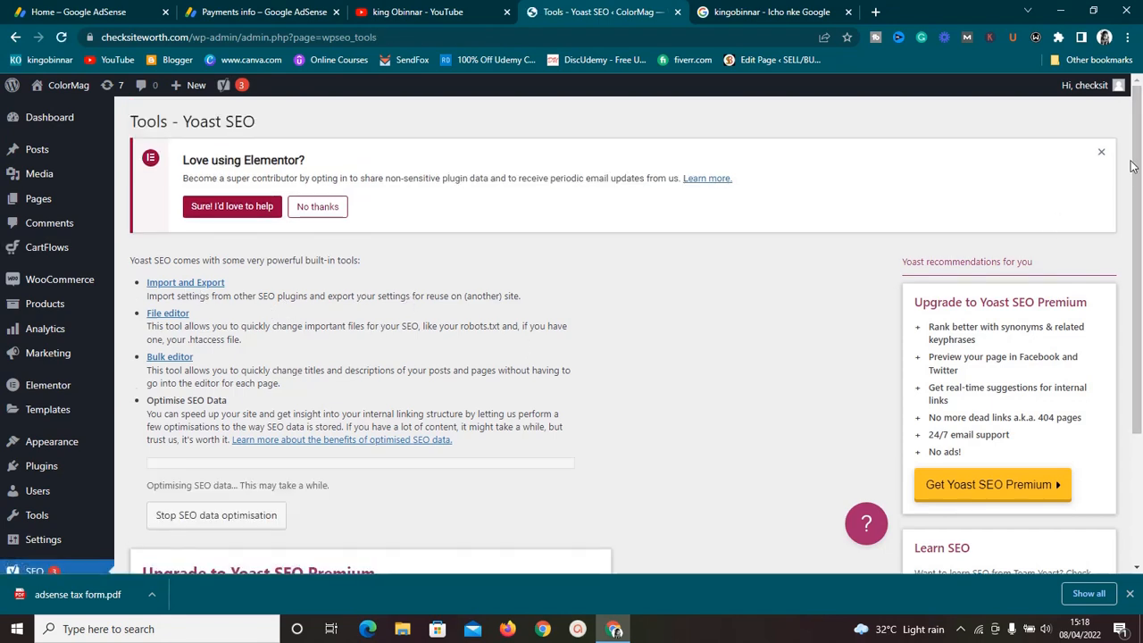
pyautogui.moveTo(1138, 165); pyautogui.dragTo(1139, 294)
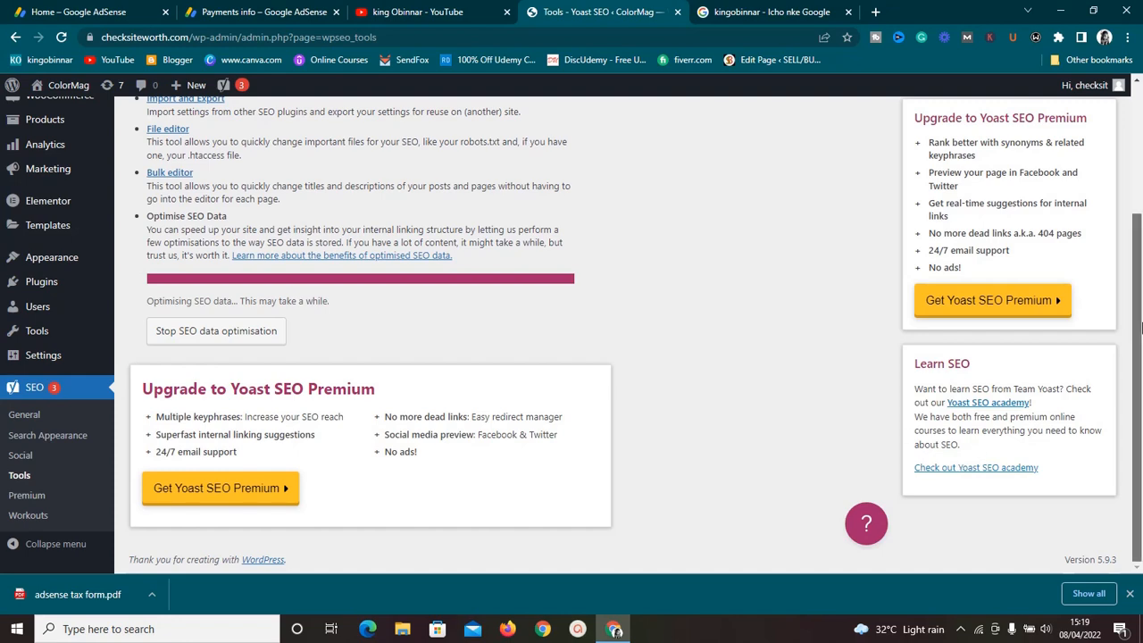
pyautogui.moveTo(1140, 329); pyautogui.dragTo(1132, 295)
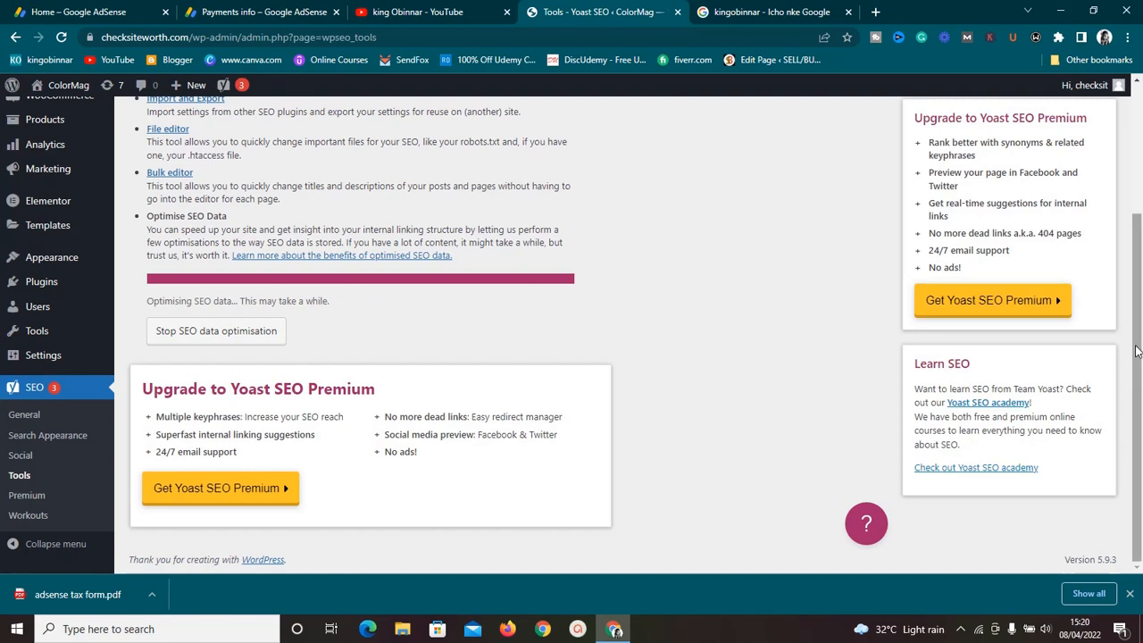
pyautogui.moveTo(1138, 481)
pyautogui.mouseDown()
pyautogui.moveTo(1140, 159)
pyautogui.moveTo(1139, 468)
pyautogui.mouseUp()
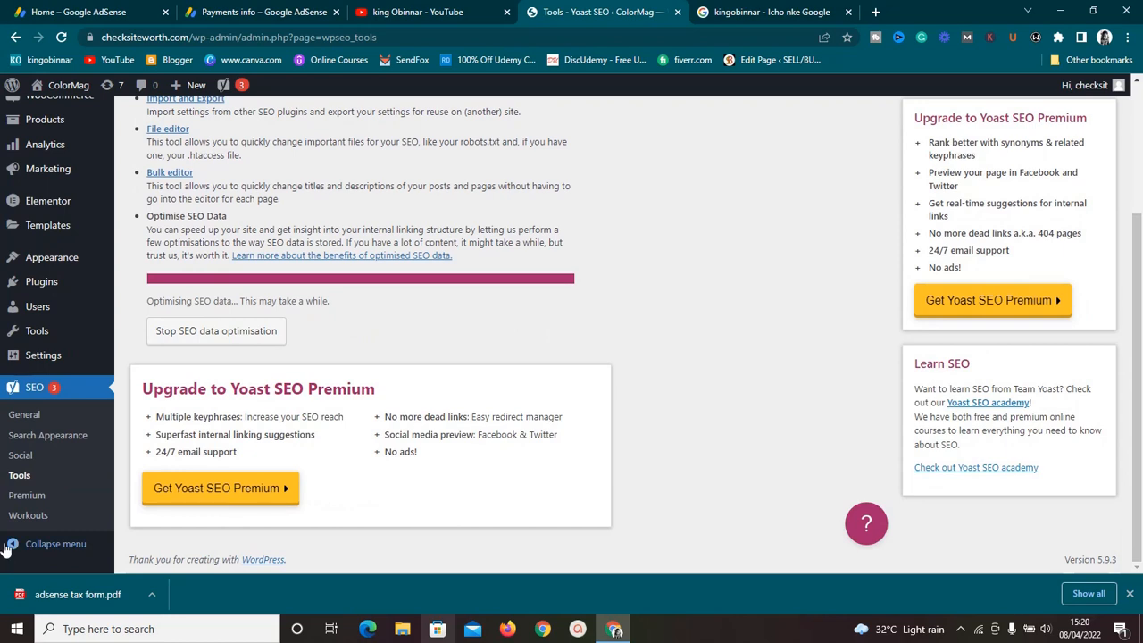
# Step: Open Yoast Search Appearance and set the Knowledge Graph site representation to Person
pyautogui.click(42, 440)
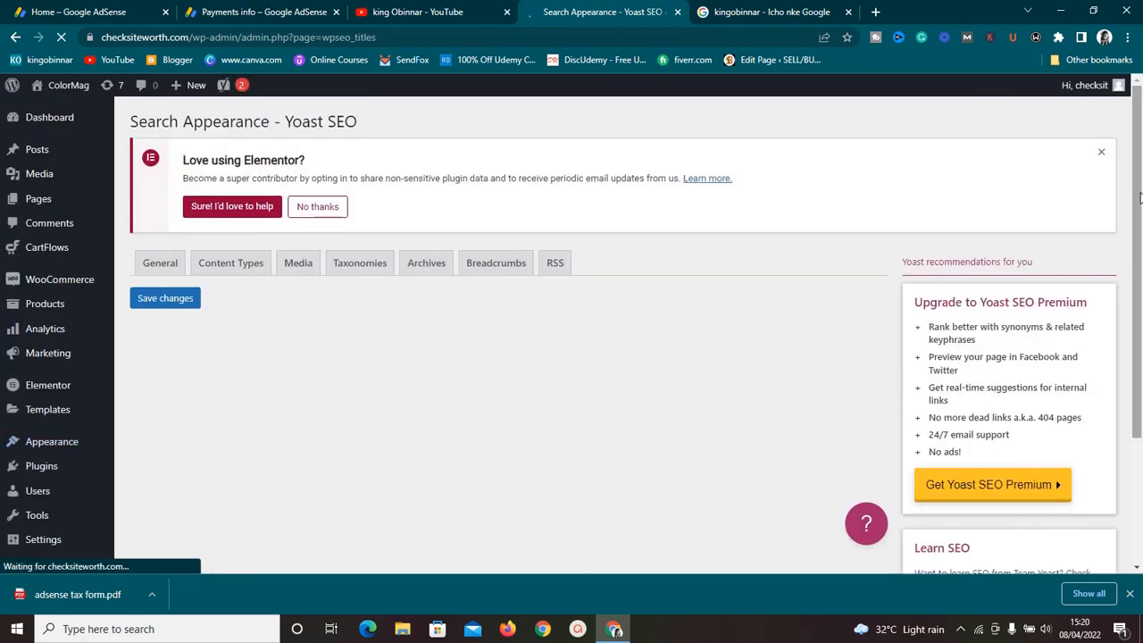
pyautogui.moveTo(1139, 196); pyautogui.dragTo(1137, 506)
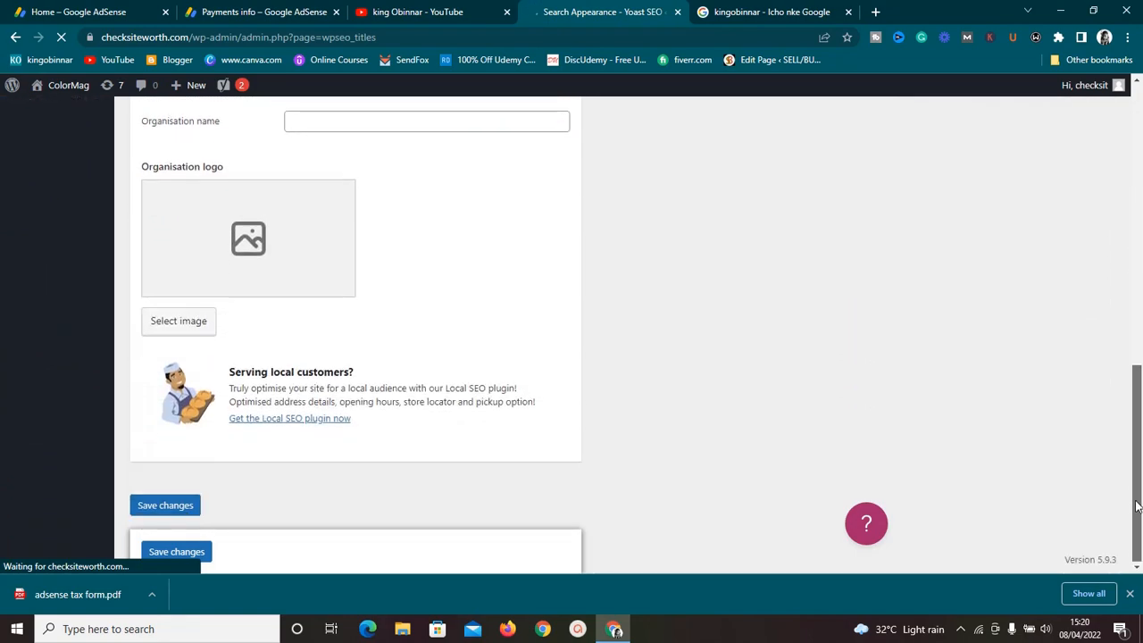
pyautogui.moveTo(1139, 202); pyautogui.dragTo(1137, 273)
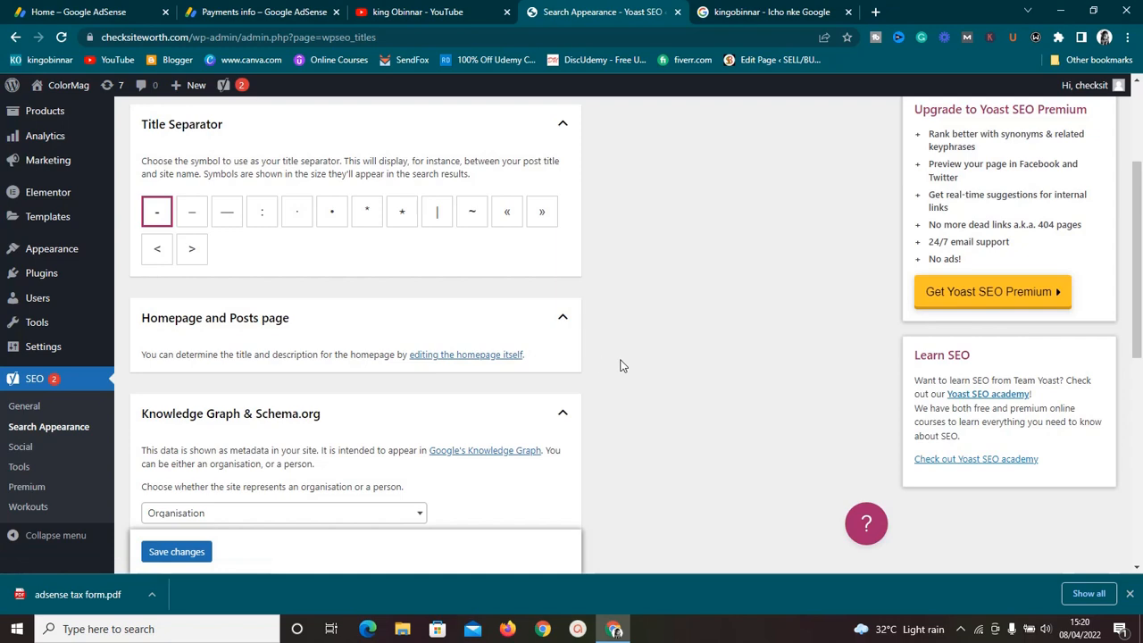
pyautogui.scroll(-2, 622, 365)
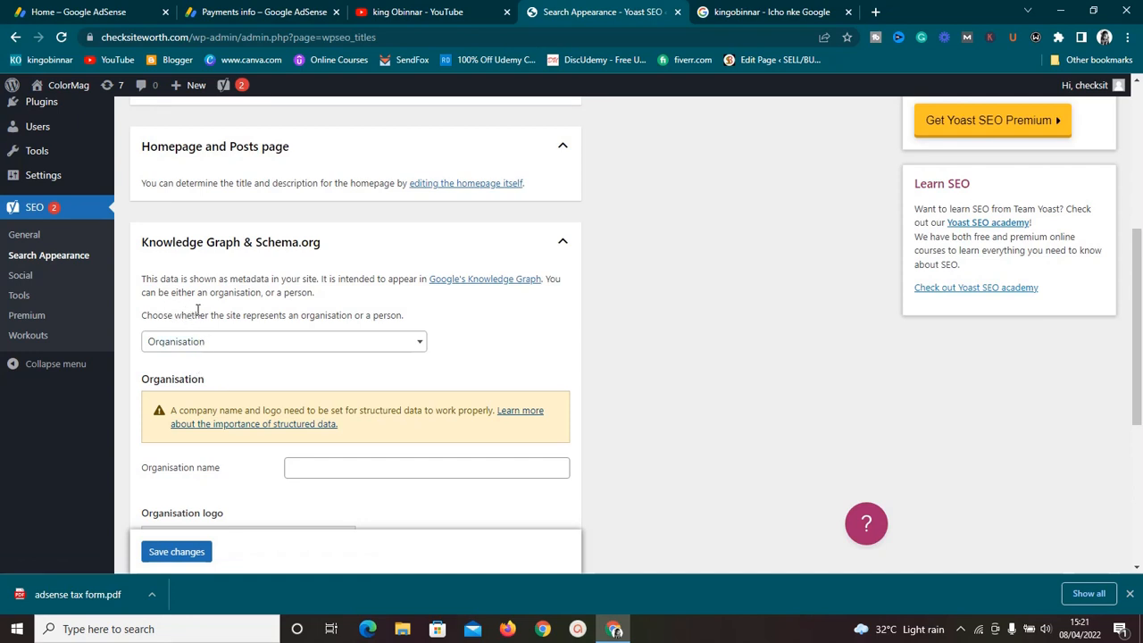
pyautogui.click(264, 354)
pyautogui.click(285, 378)
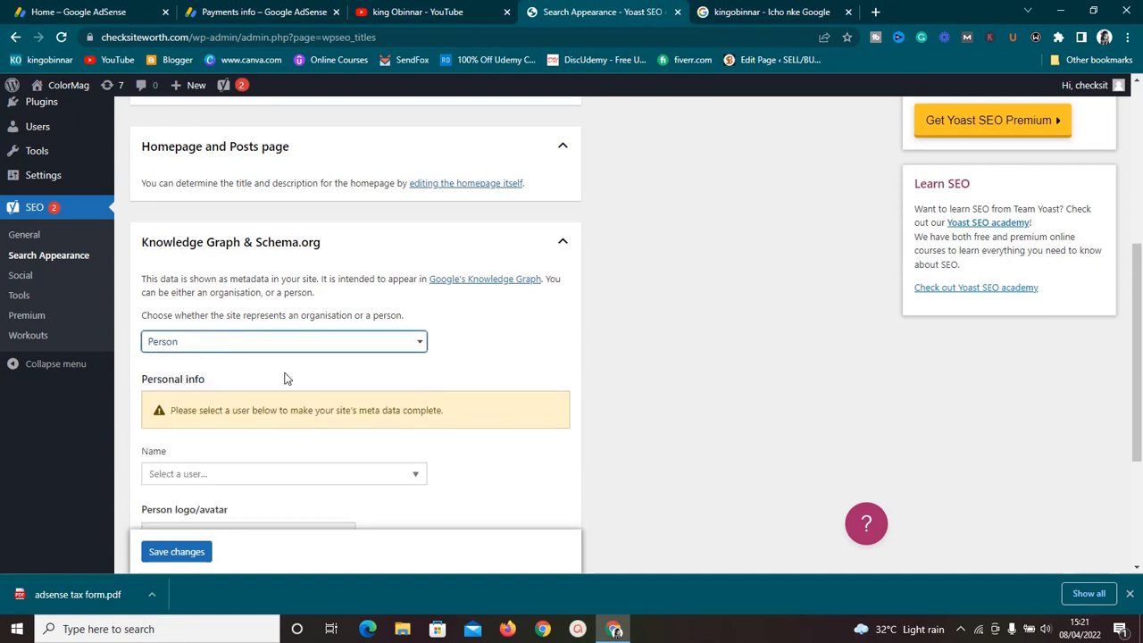
# Step: Select the site's admin user as the person's name in the Knowledge Graph personal info
pyautogui.scroll(-1, 287, 371)
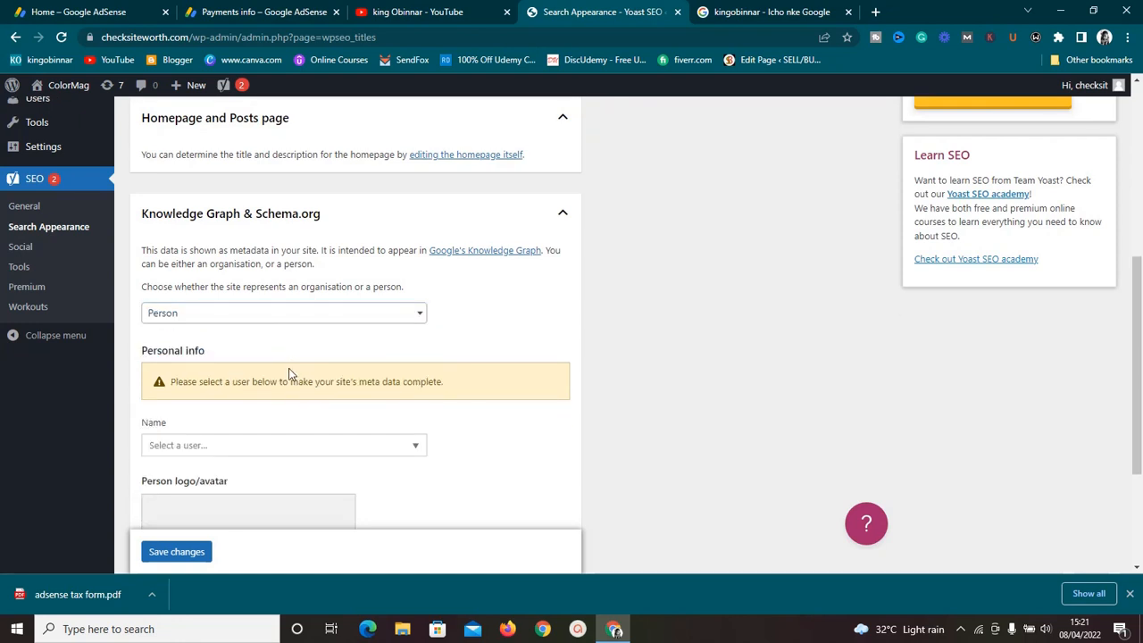
pyautogui.click(247, 446)
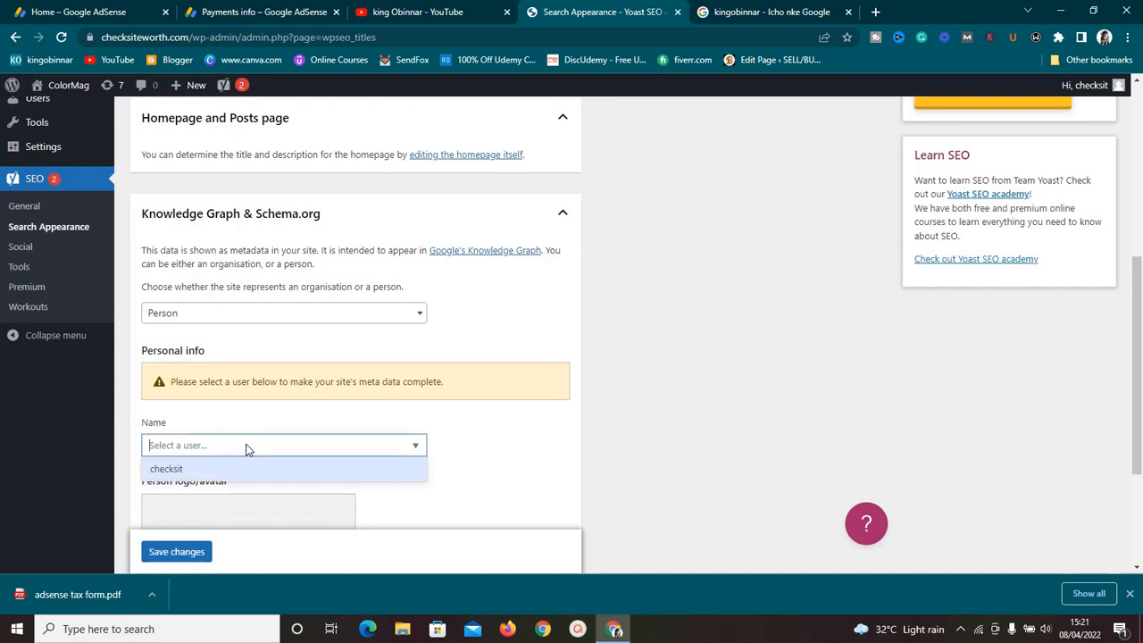
pyautogui.click(231, 471)
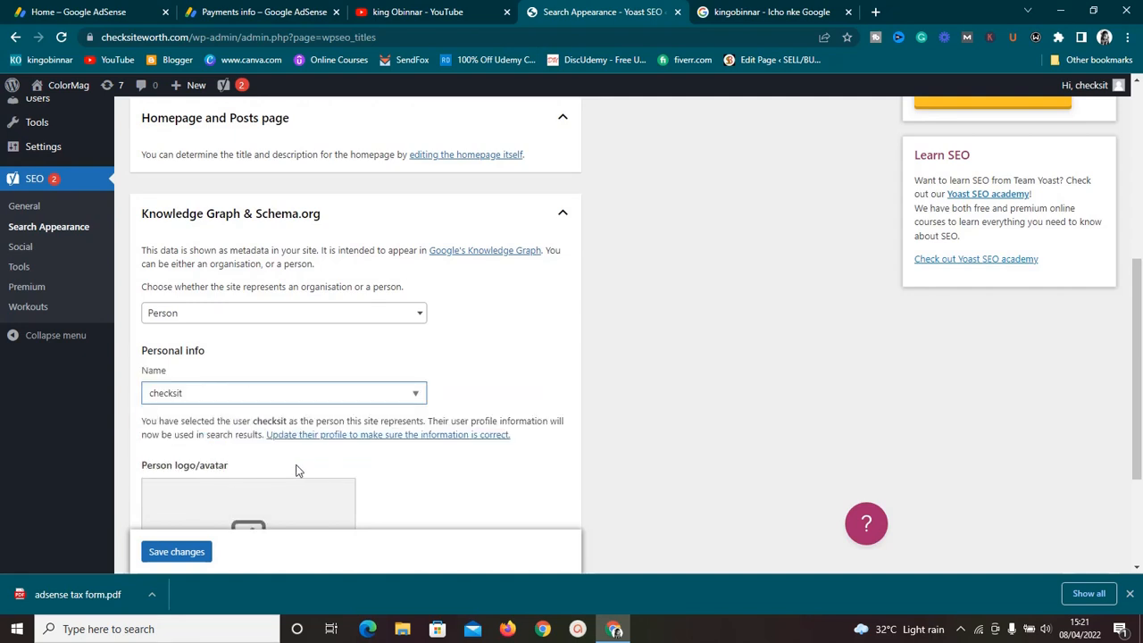
# Step: Save the Search Appearance General settings with the Knowledge Graph person selection
pyautogui.click(453, 517)
pyautogui.scroll(-2, 452, 517)
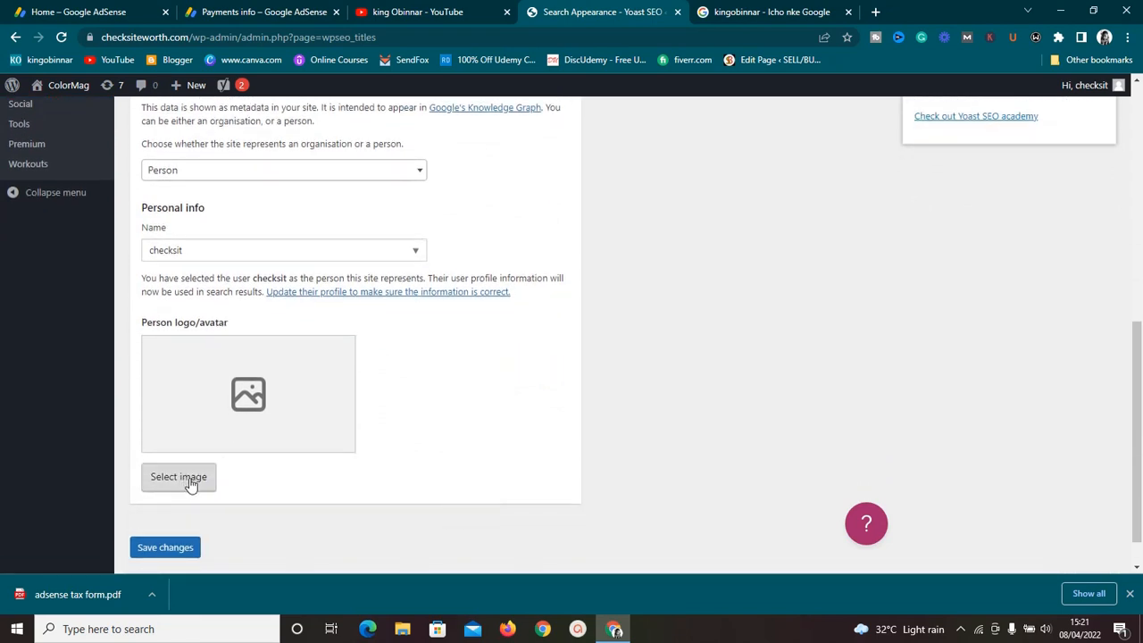
pyautogui.click(188, 548)
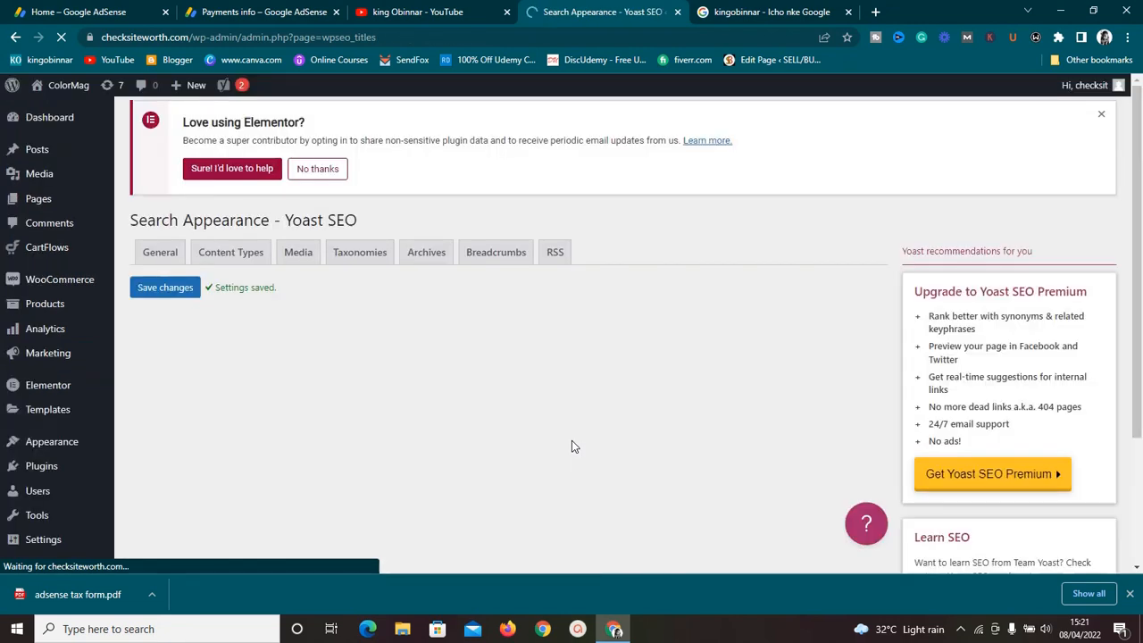
# Step: Open the Content Types settings and enter "this is a demo" as the Posts meta description
pyautogui.scroll(-1, 572, 441)
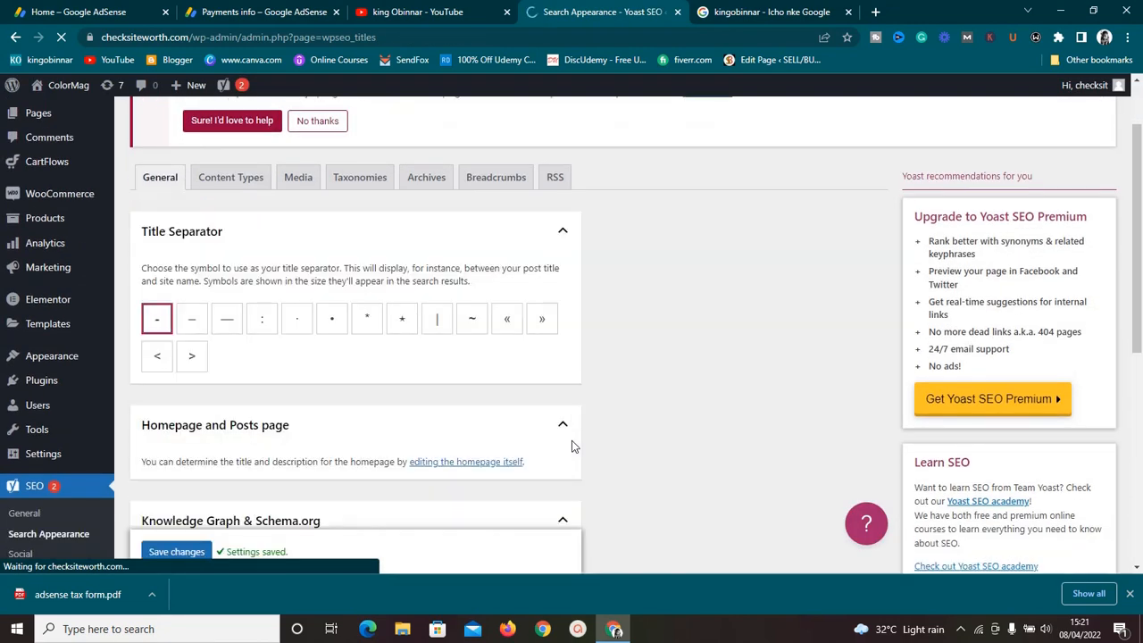
pyautogui.scroll(-10, 808, 250)
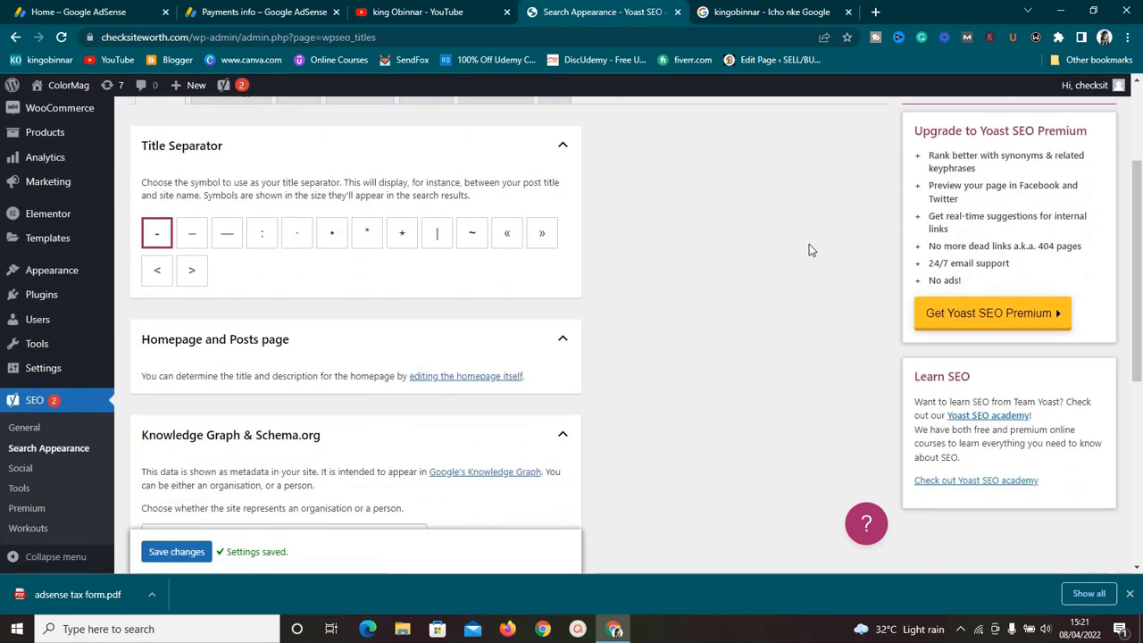
pyautogui.scroll(10, 809, 250)
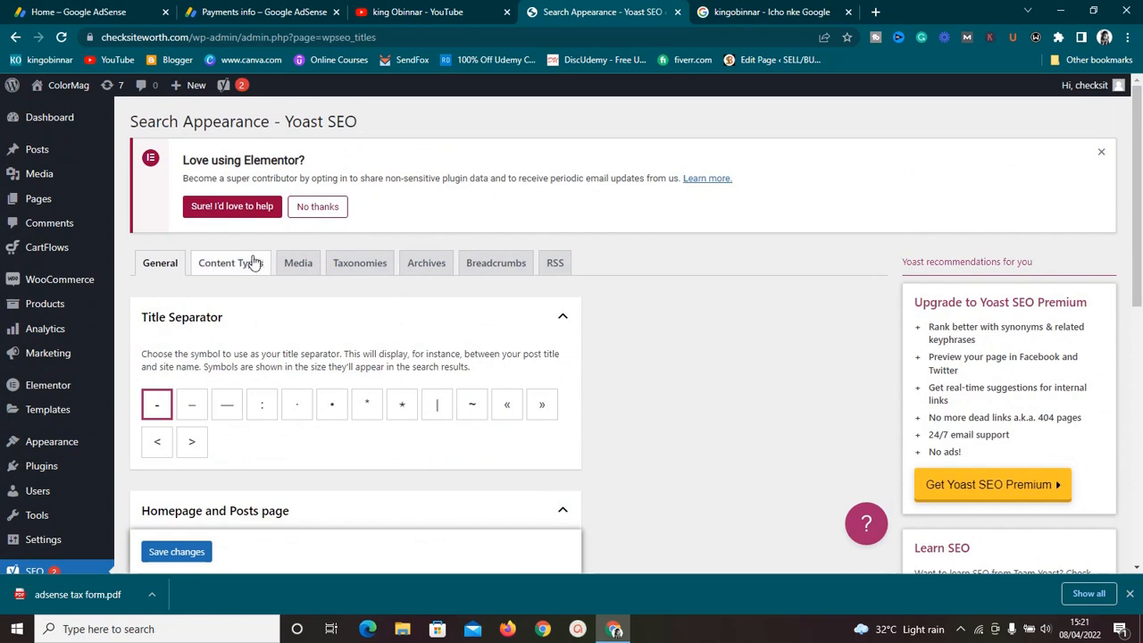
pyautogui.click(254, 269)
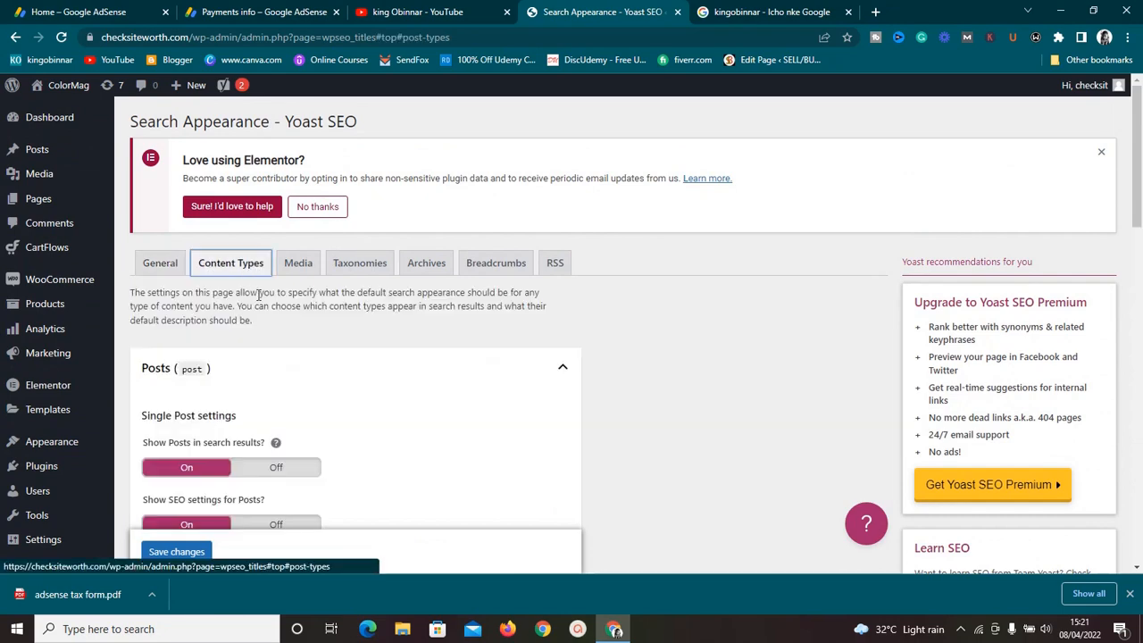
pyautogui.scroll(-2, 304, 336)
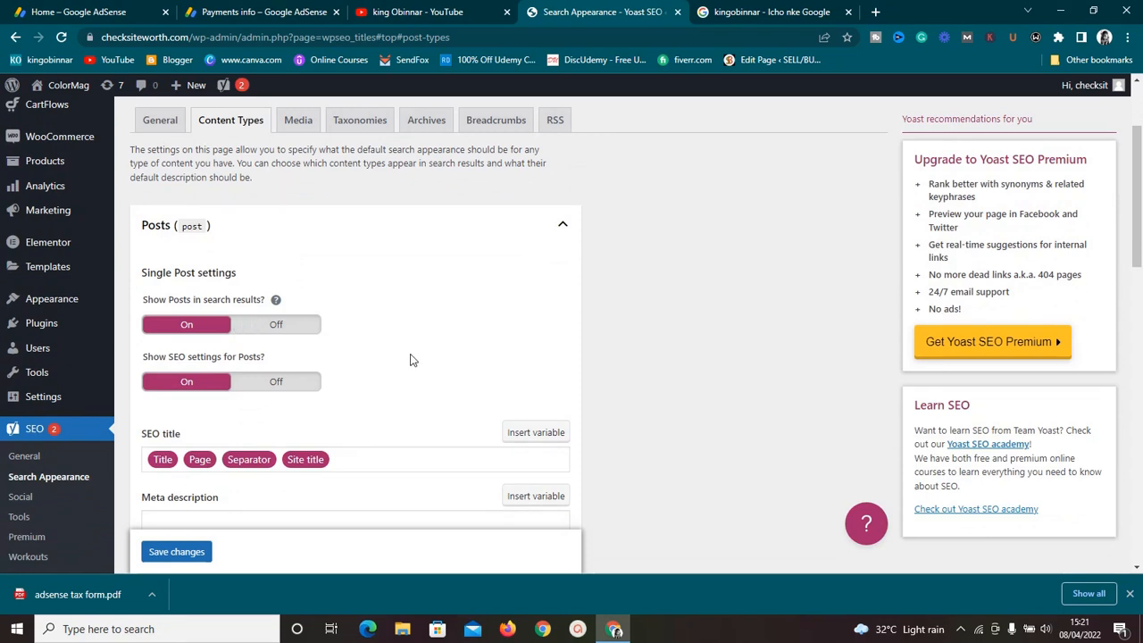
pyautogui.scroll(-1, 410, 360)
pyautogui.scroll(-3, 410, 360)
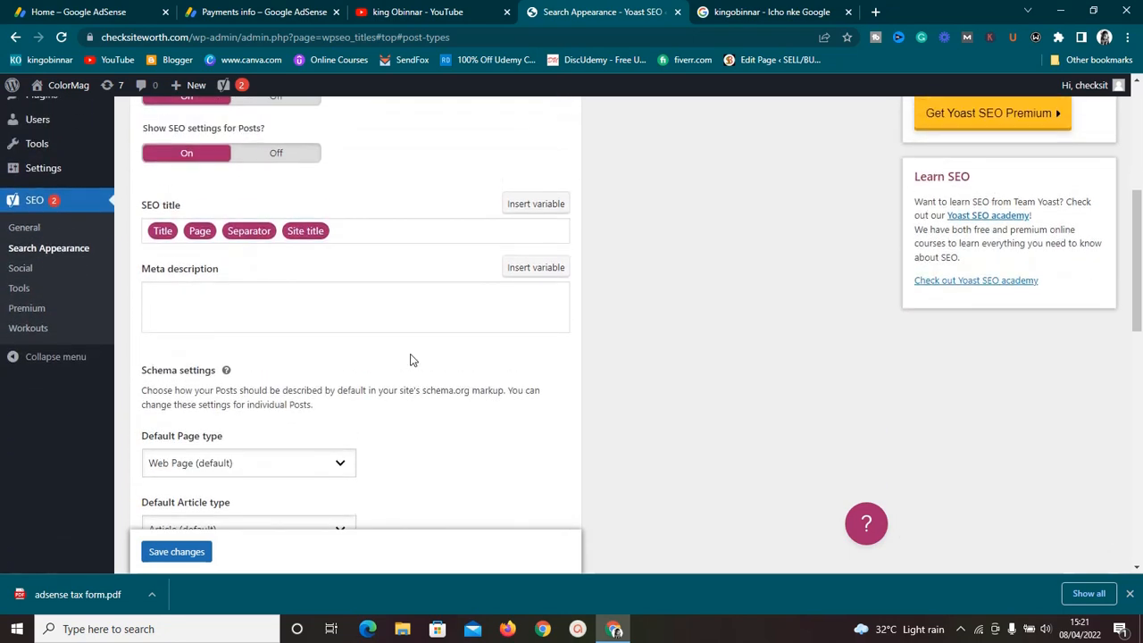
pyautogui.scroll(1, 410, 360)
pyautogui.click(339, 356)
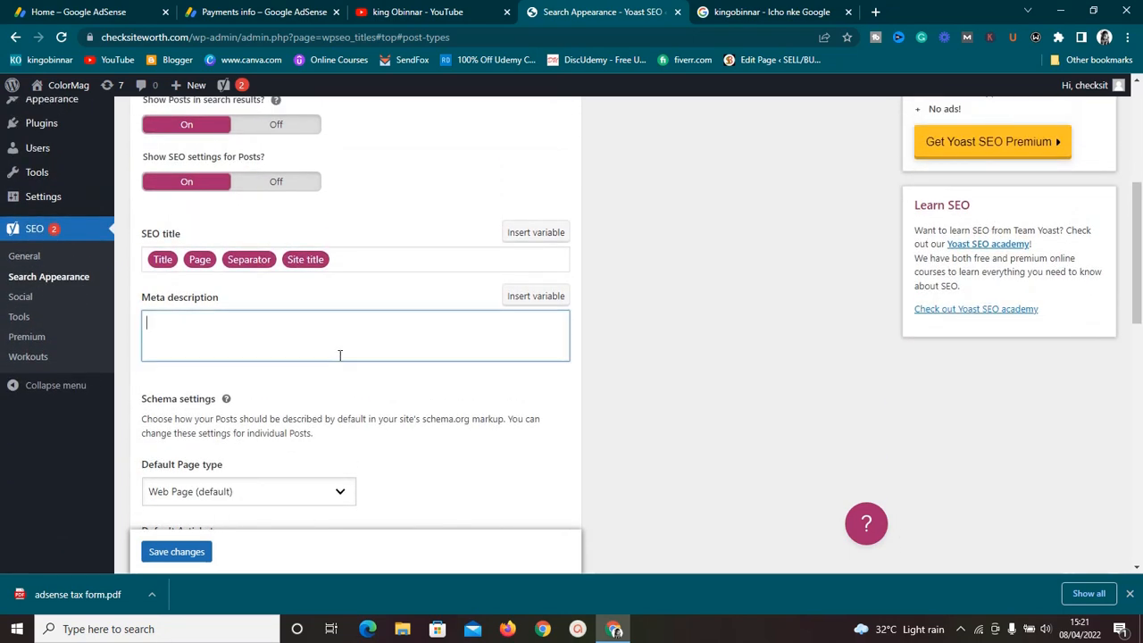
pyautogui.write('this is ')
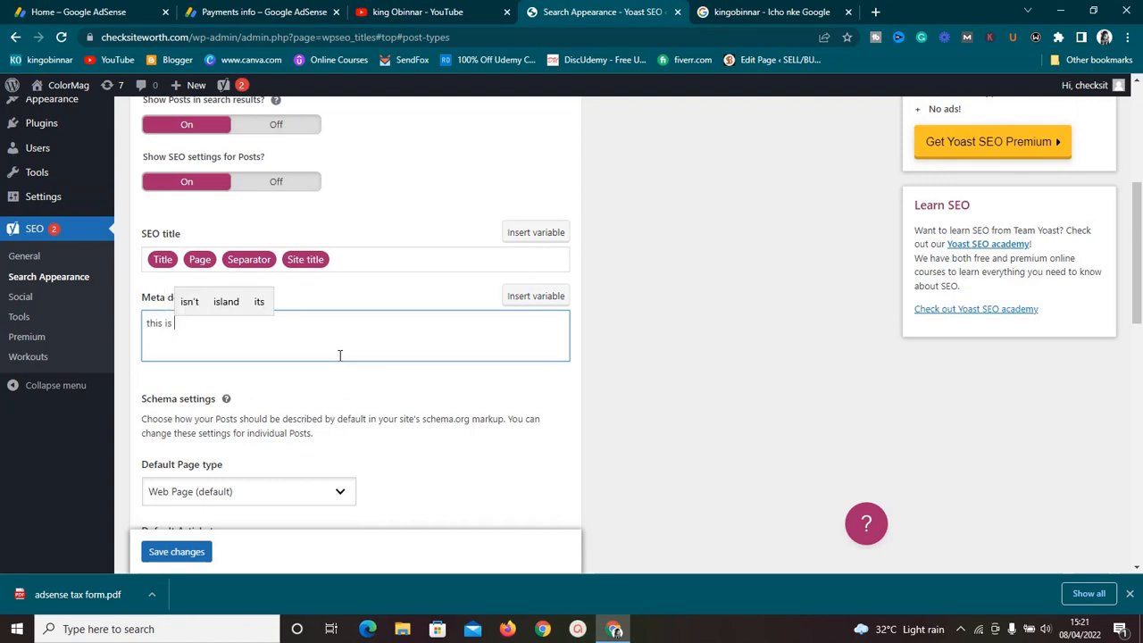
pyautogui.write('a demo')
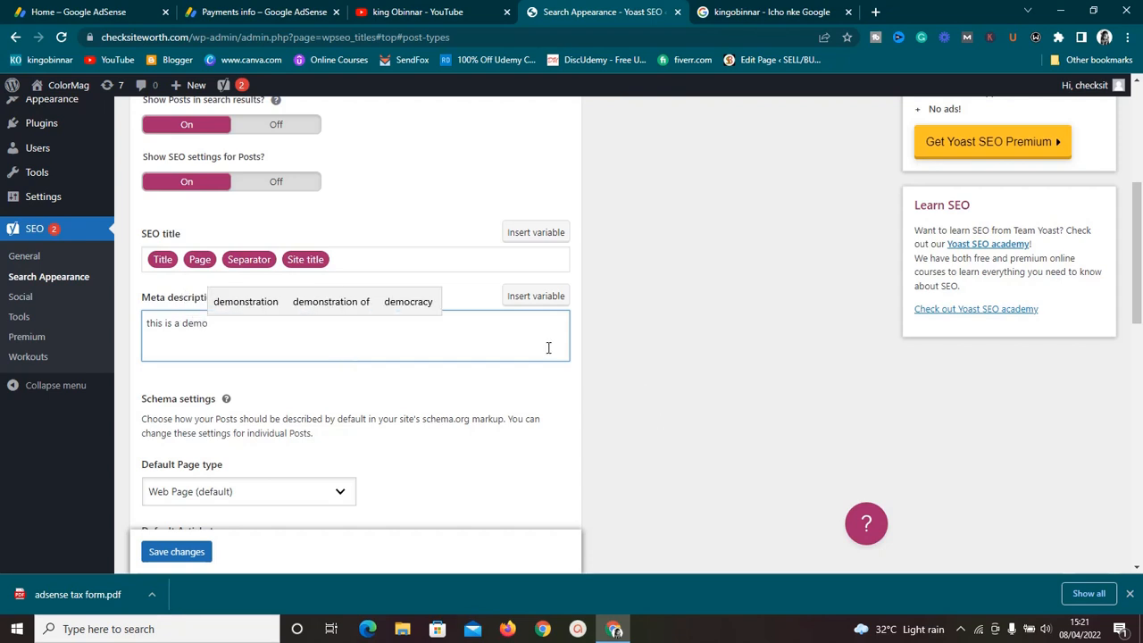
pyautogui.click(562, 384)
# Step: Set the Posts default page type schema to Search Results Page
pyautogui.scroll(-1, 562, 384)
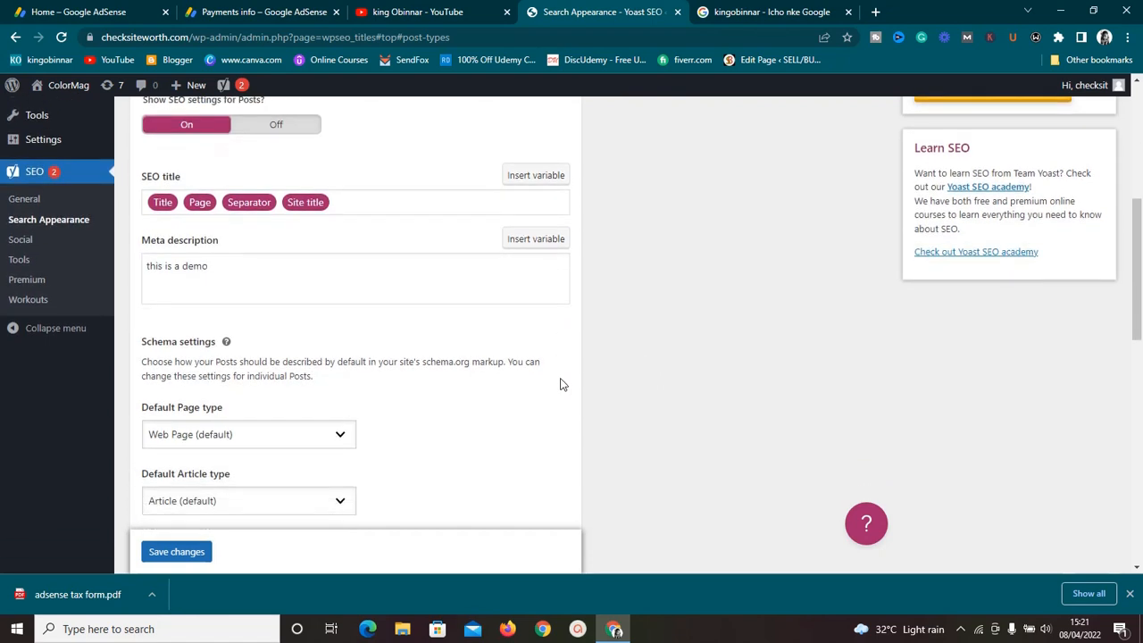
pyautogui.scroll(1, 562, 384)
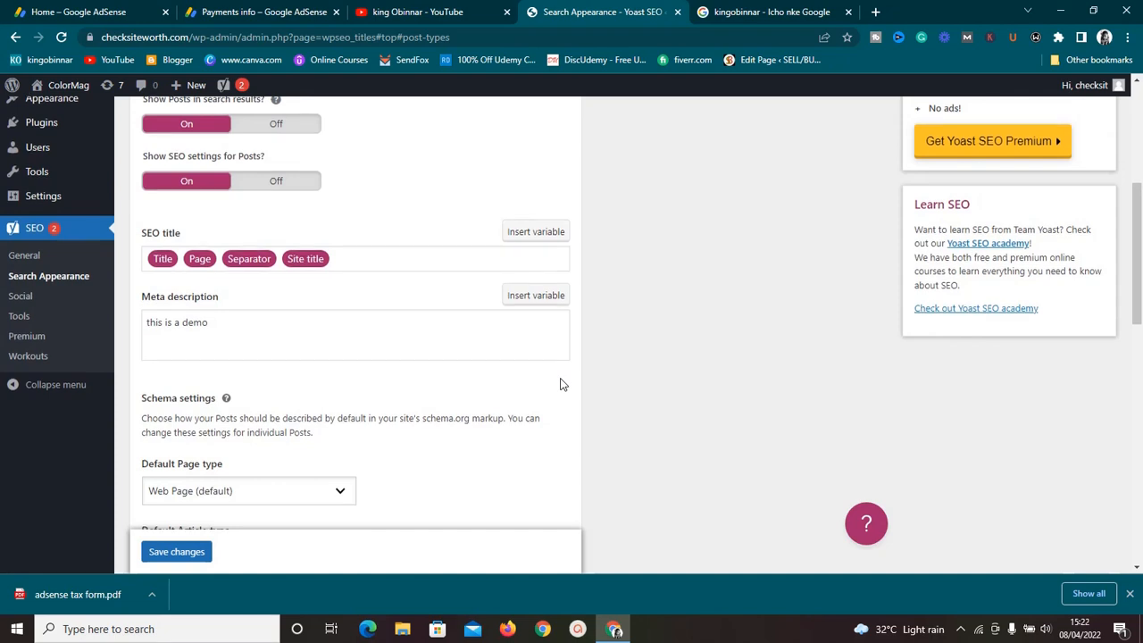
pyautogui.scroll(-2, 562, 384)
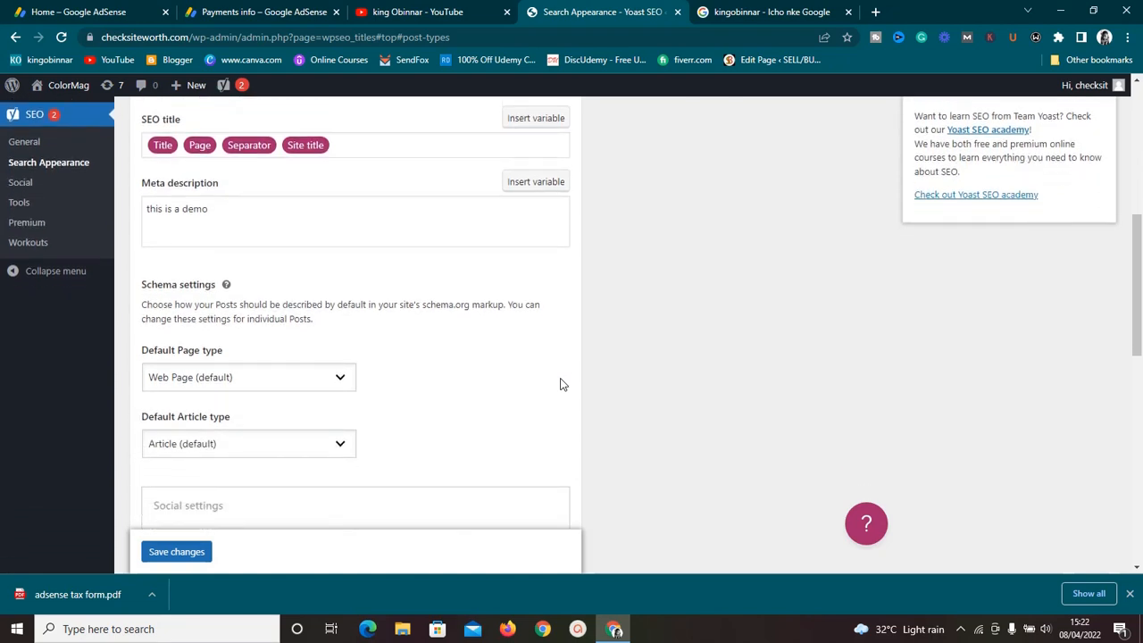
pyautogui.click(321, 380)
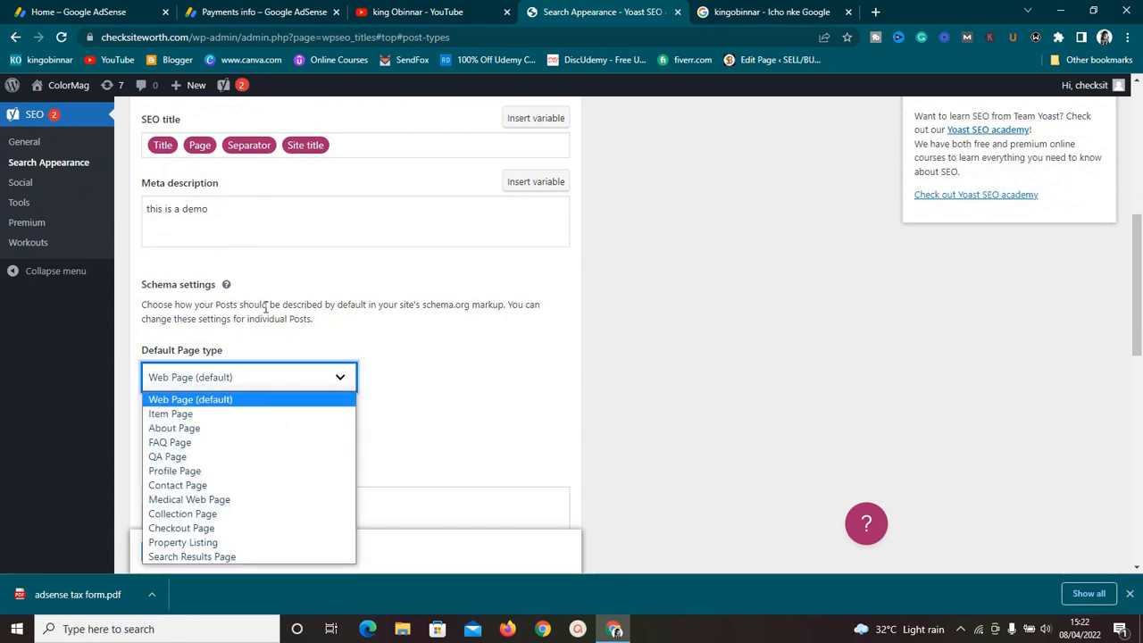
pyautogui.click(409, 470)
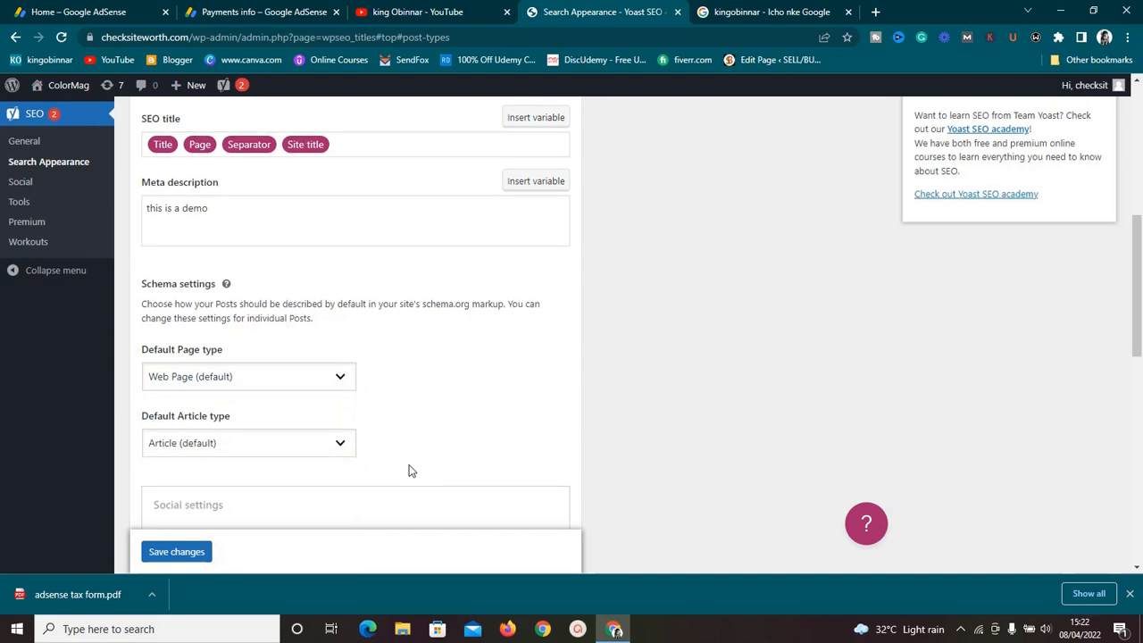
pyautogui.scroll(-1, 409, 470)
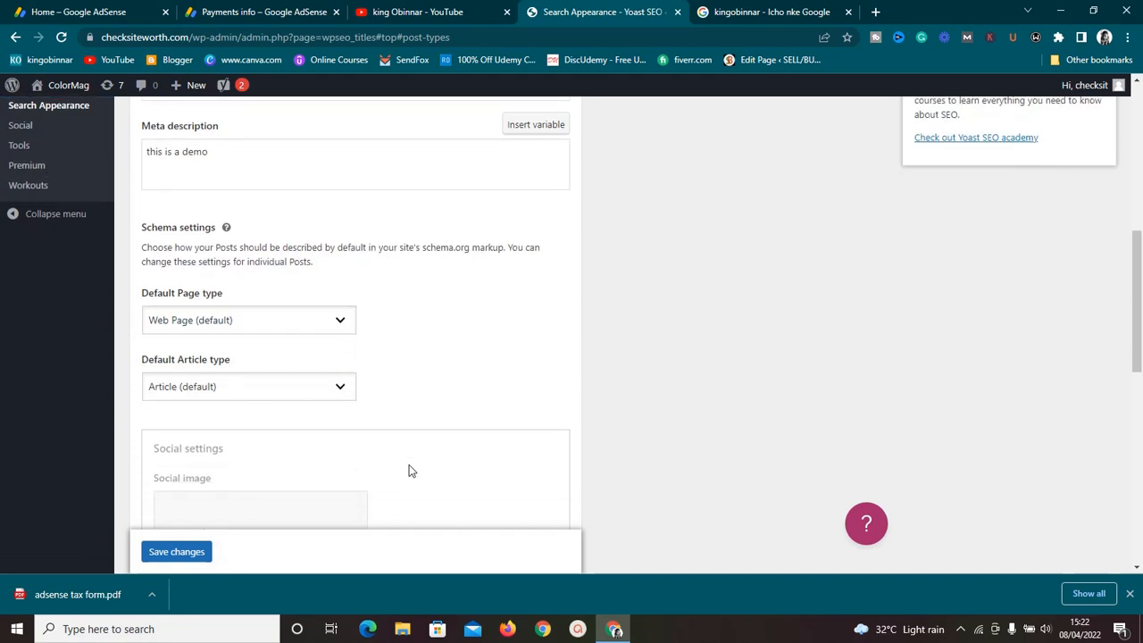
pyautogui.click(304, 323)
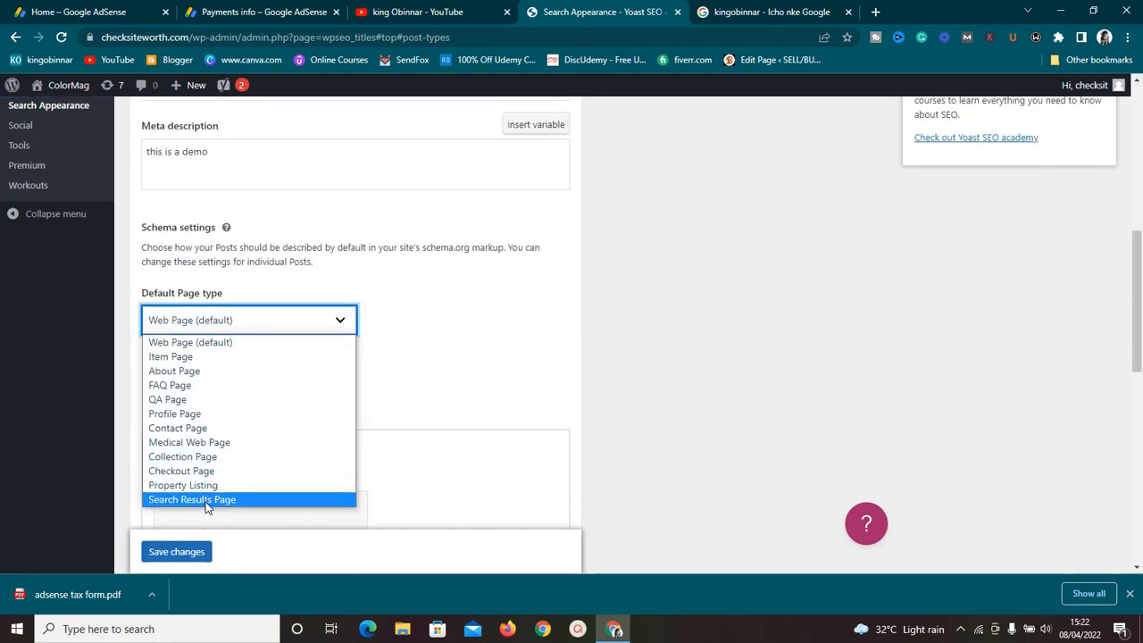
pyautogui.click(205, 501)
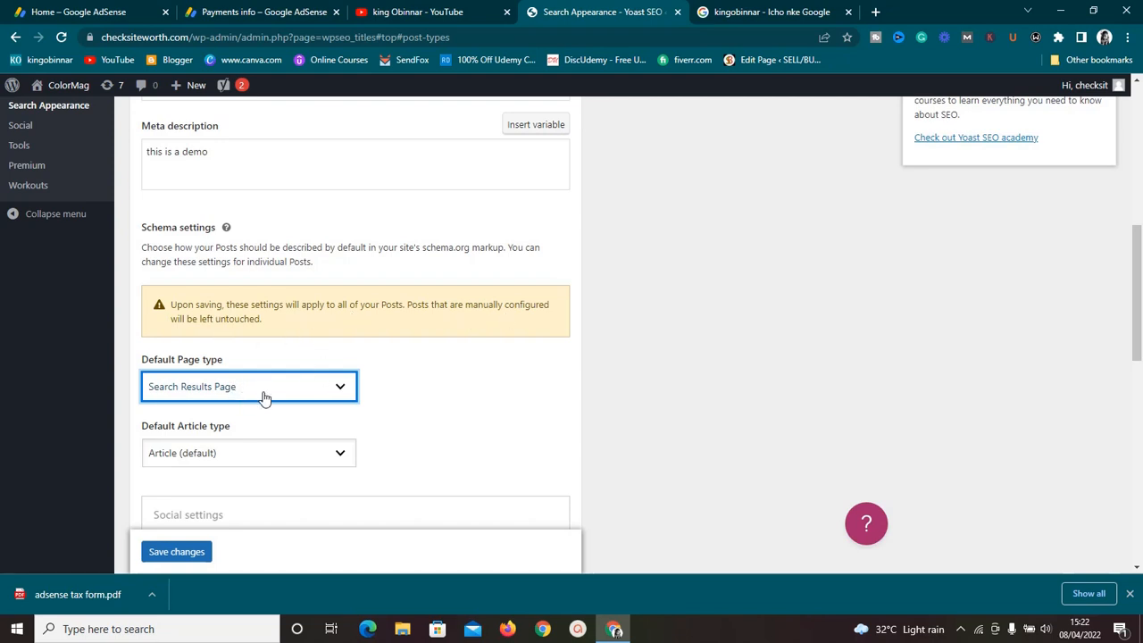
# Step: Inspect the Default Article type options and the Pages and Landing pages sections
pyautogui.click(283, 461)
pyautogui.click(283, 460)
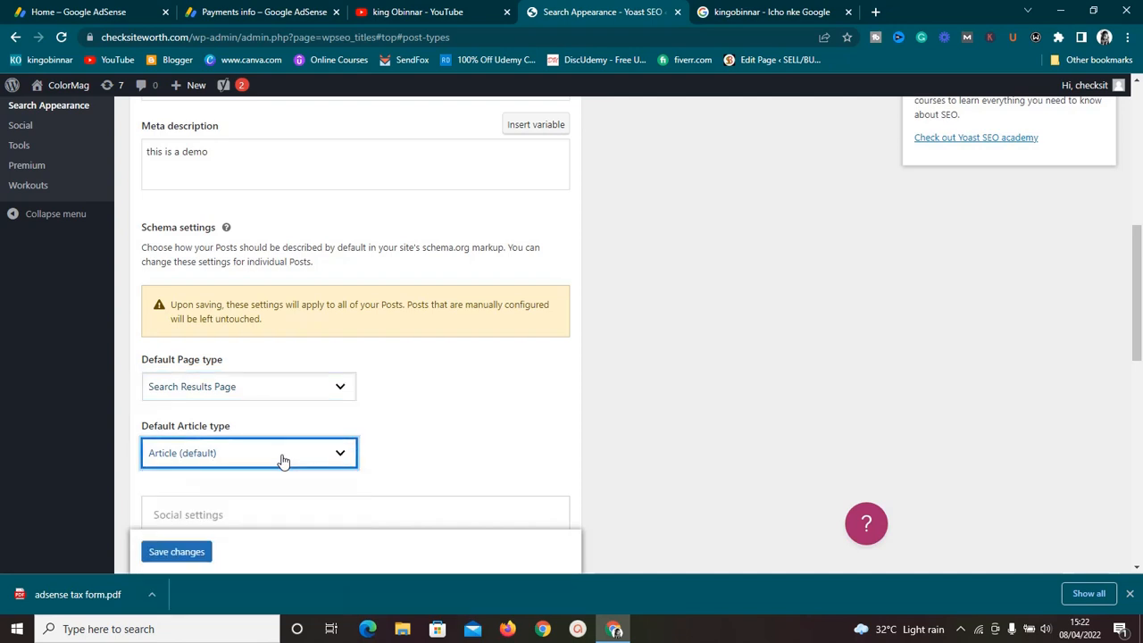
pyautogui.click(472, 483)
pyautogui.scroll(-4, 473, 462)
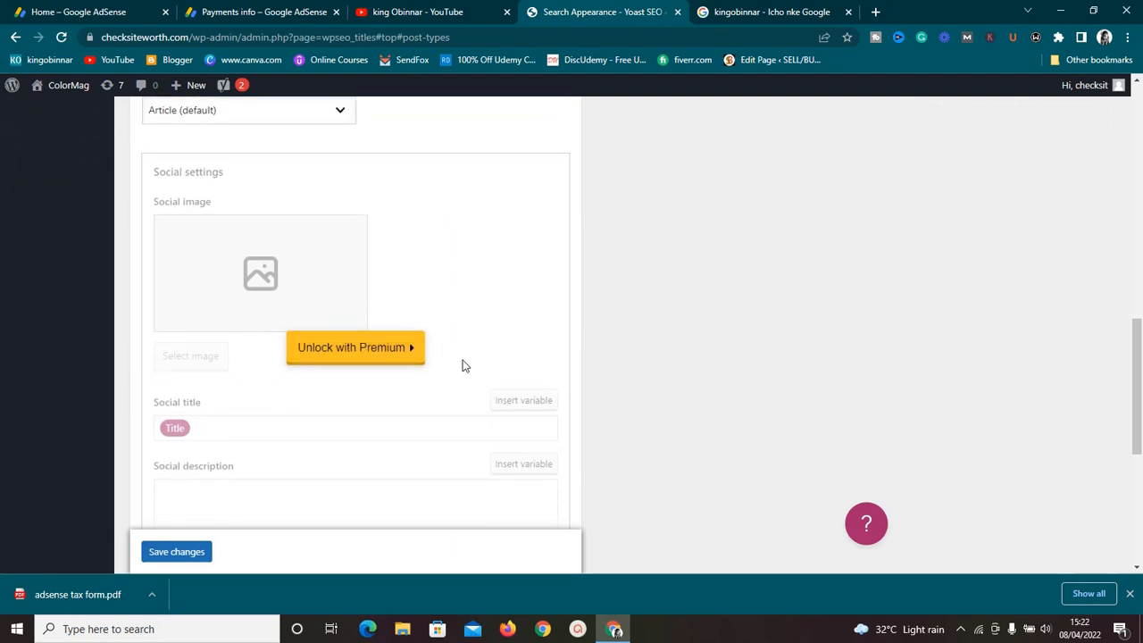
pyautogui.scroll(-5, 498, 350)
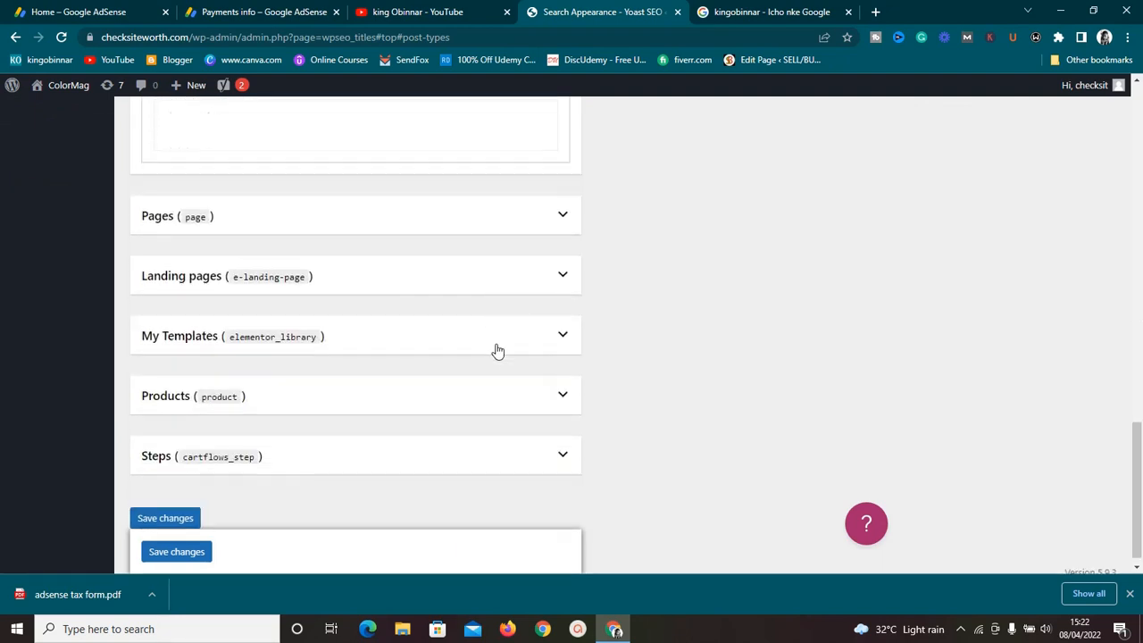
pyautogui.click(561, 210)
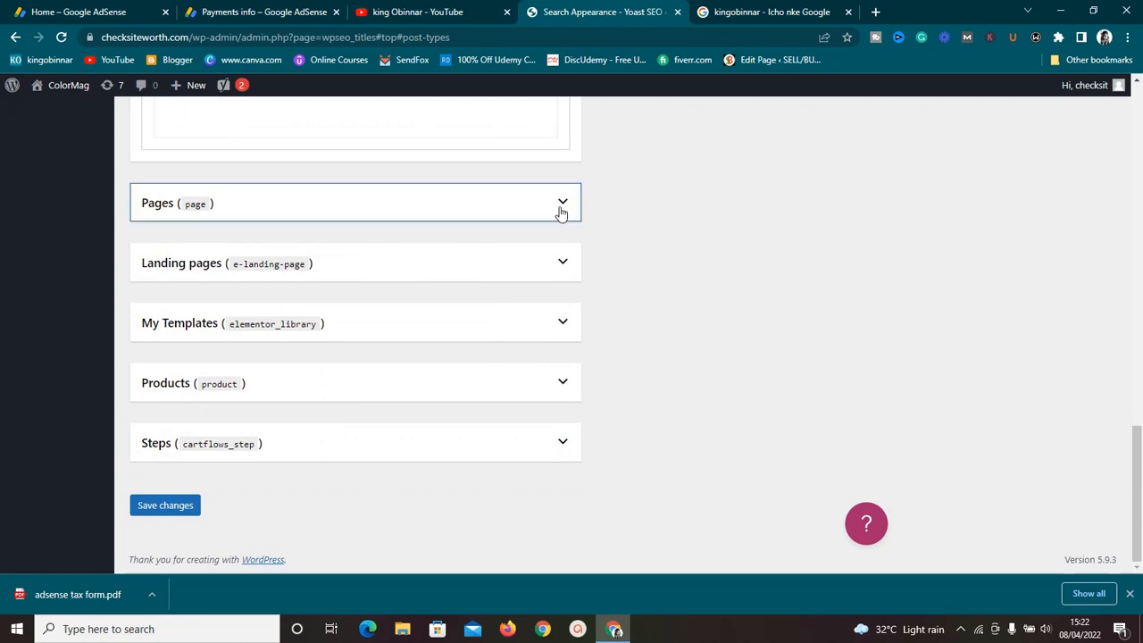
pyautogui.click(560, 210)
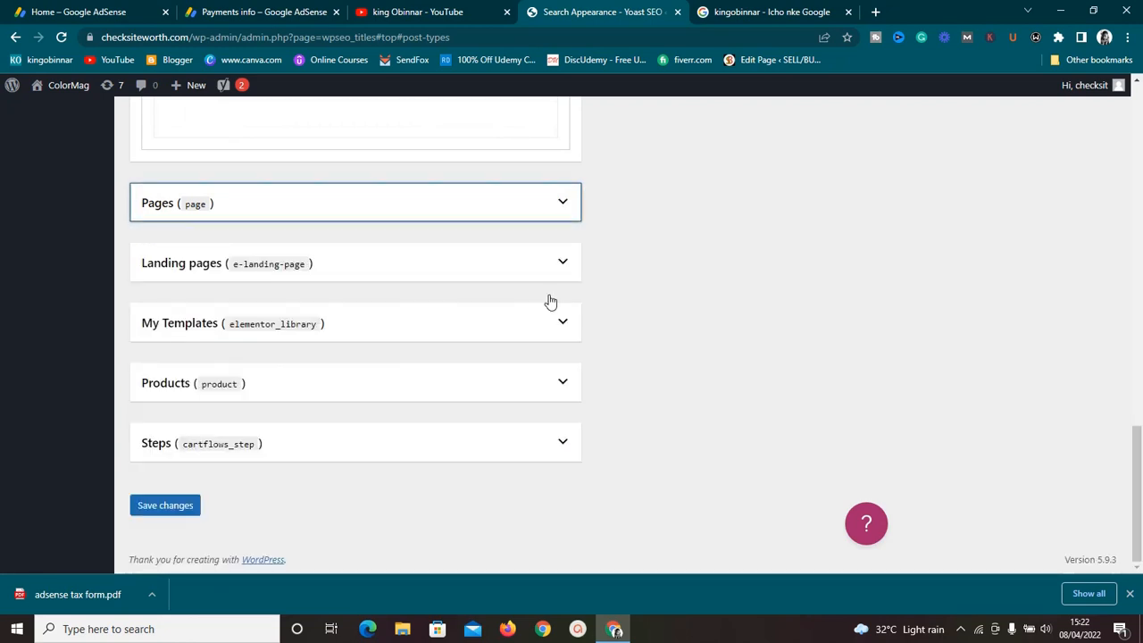
pyautogui.click(560, 273)
pyautogui.click(561, 273)
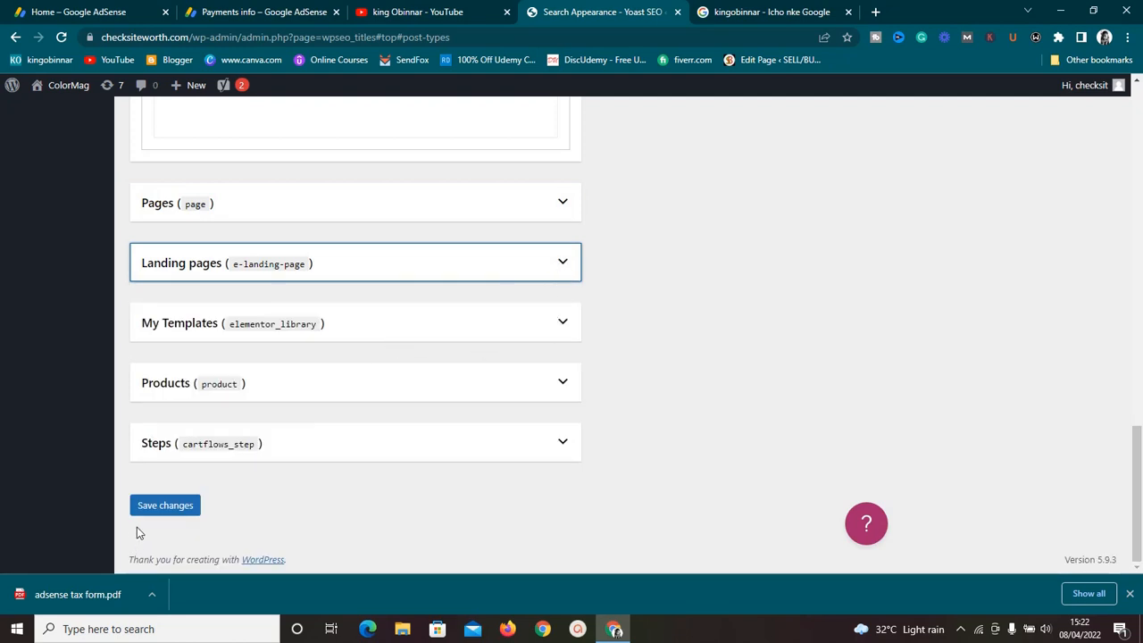
# Step: Save the Content Types settings
pyautogui.click(161, 507)
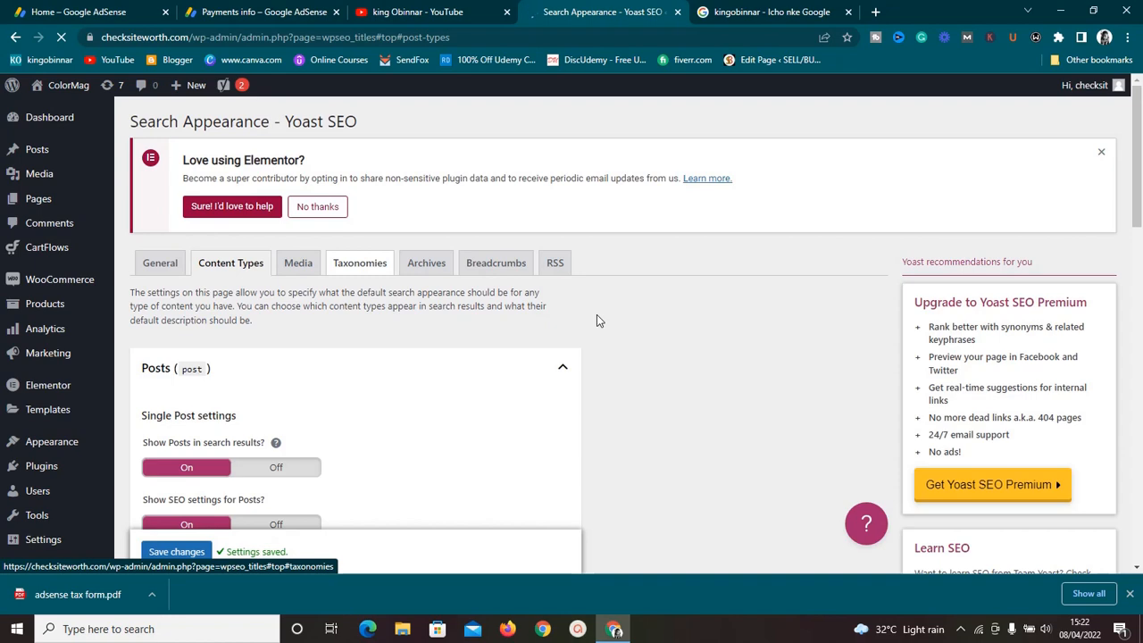
pyautogui.scroll(-9, 598, 319)
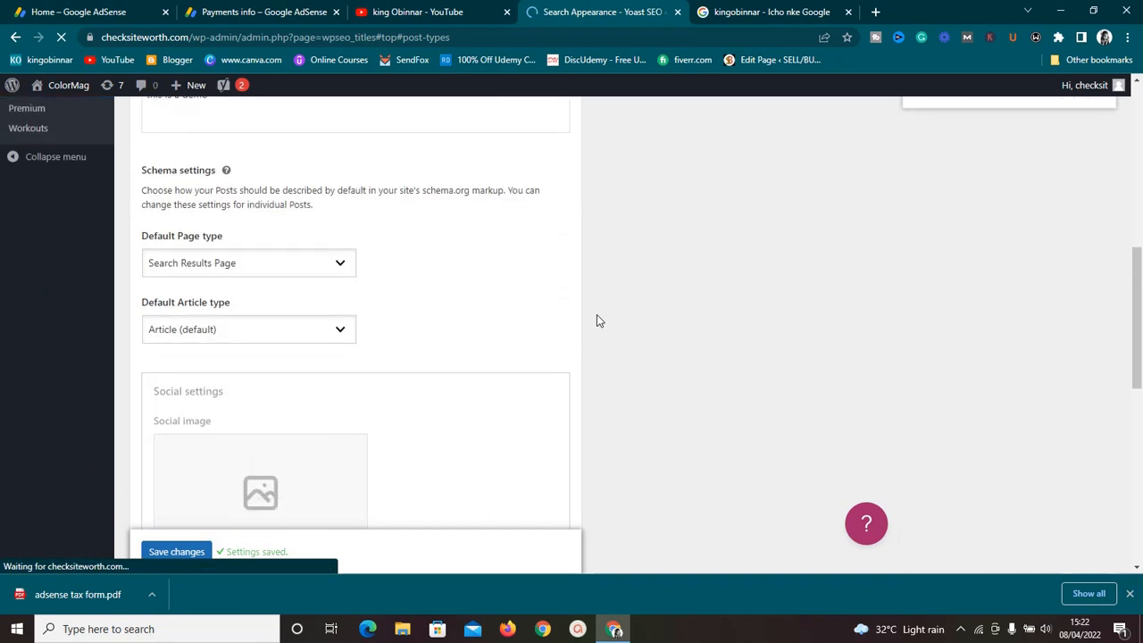
pyautogui.scroll(-6, 598, 321)
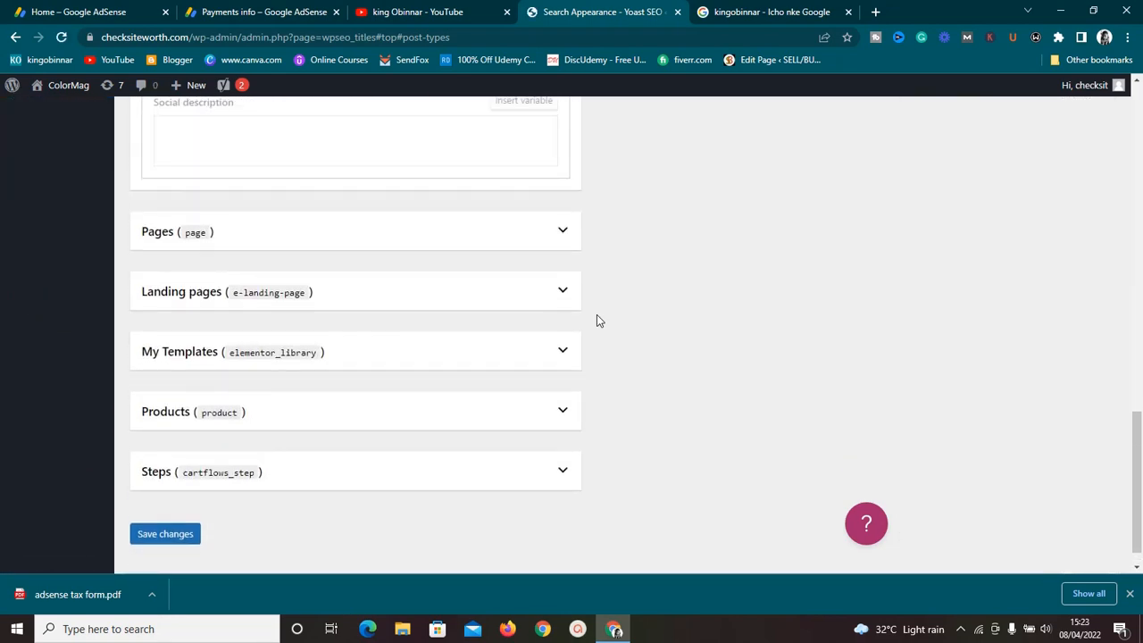
pyautogui.scroll(14, 598, 321)
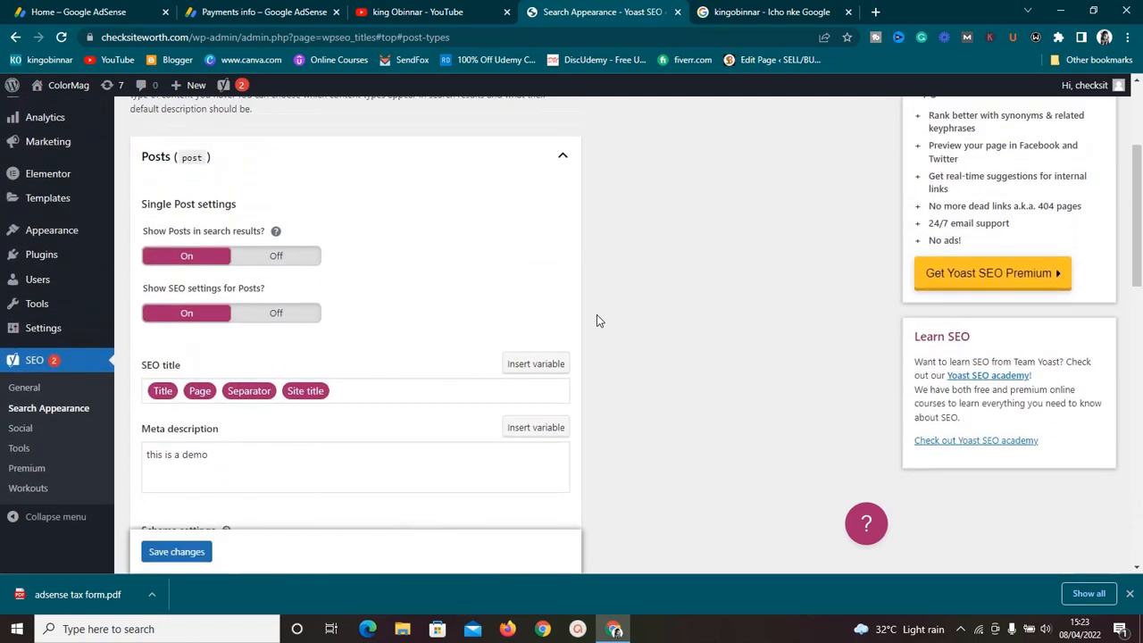
pyautogui.scroll(3, 598, 320)
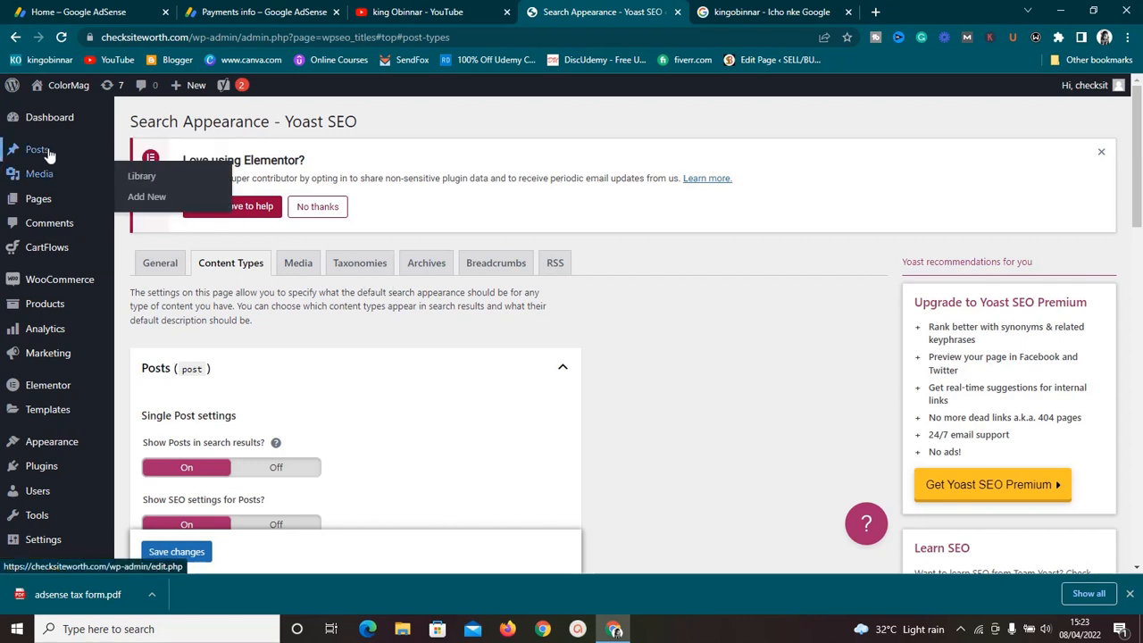
# Step: Open the Hello world! post in the editor and review its Yoast Google preview and meta description
pyautogui.moveTo(49, 154)
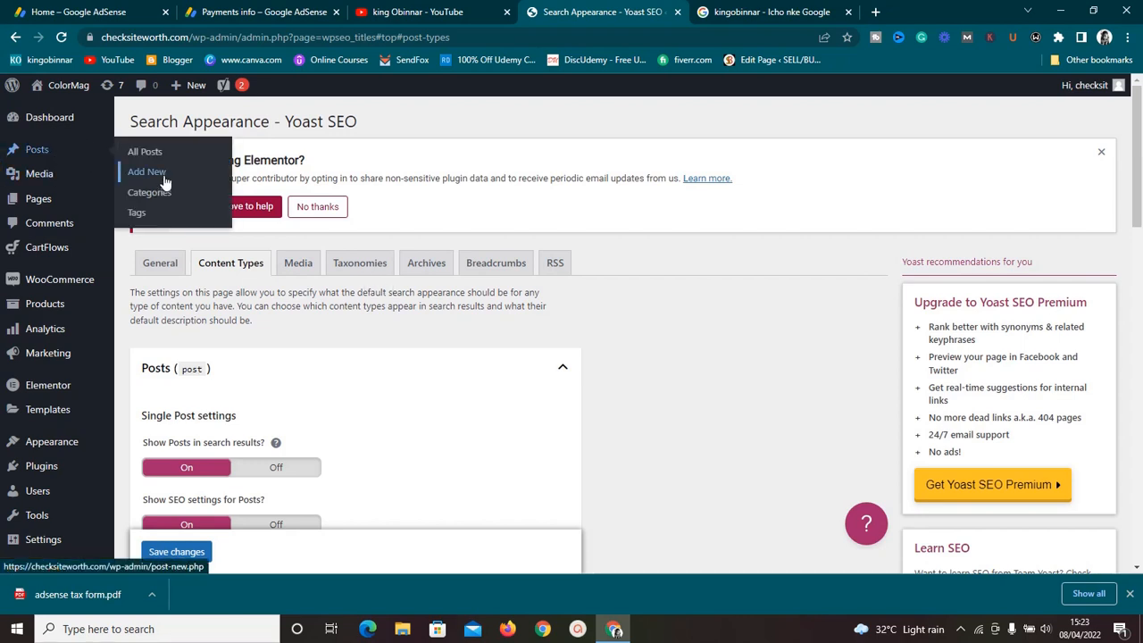
pyautogui.click(144, 153)
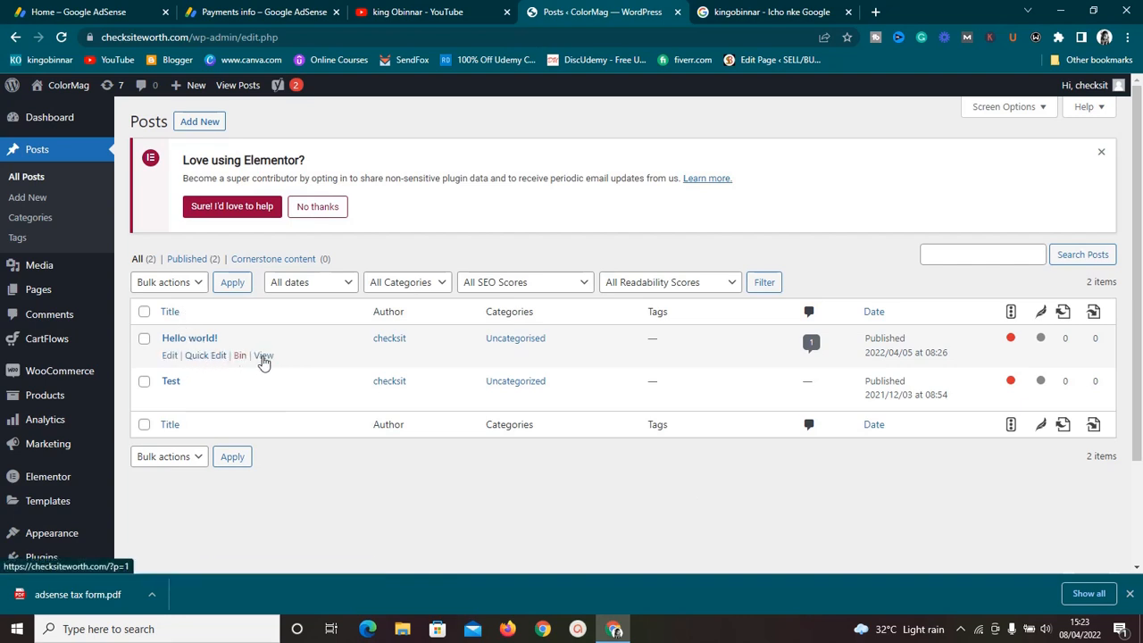
pyautogui.click(171, 357)
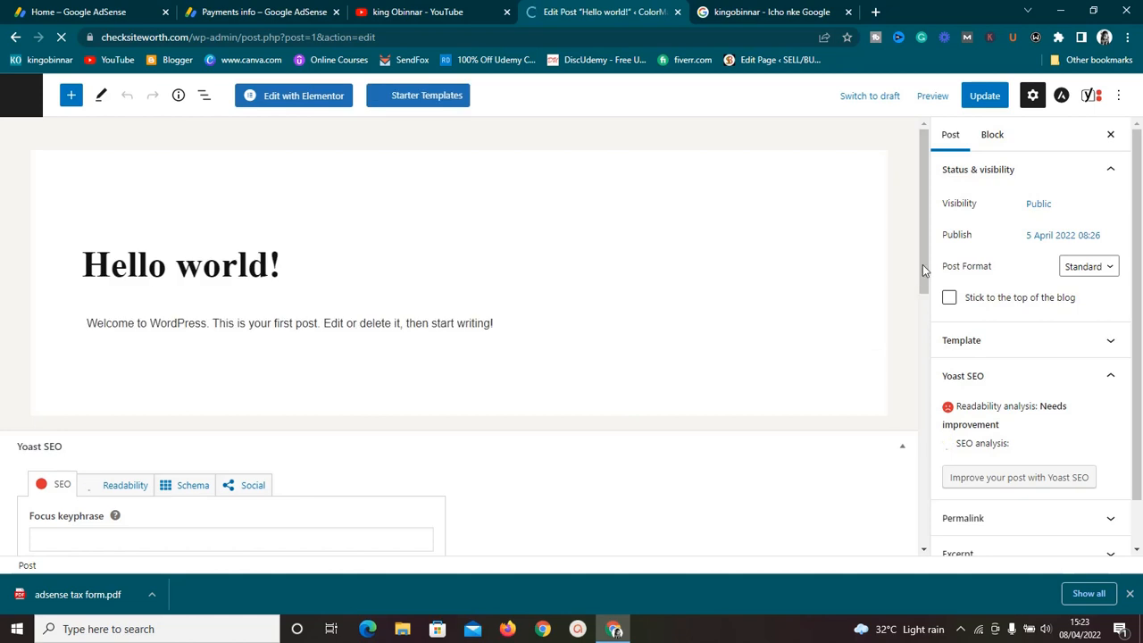
pyautogui.moveTo(925, 277); pyautogui.dragTo(909, 408)
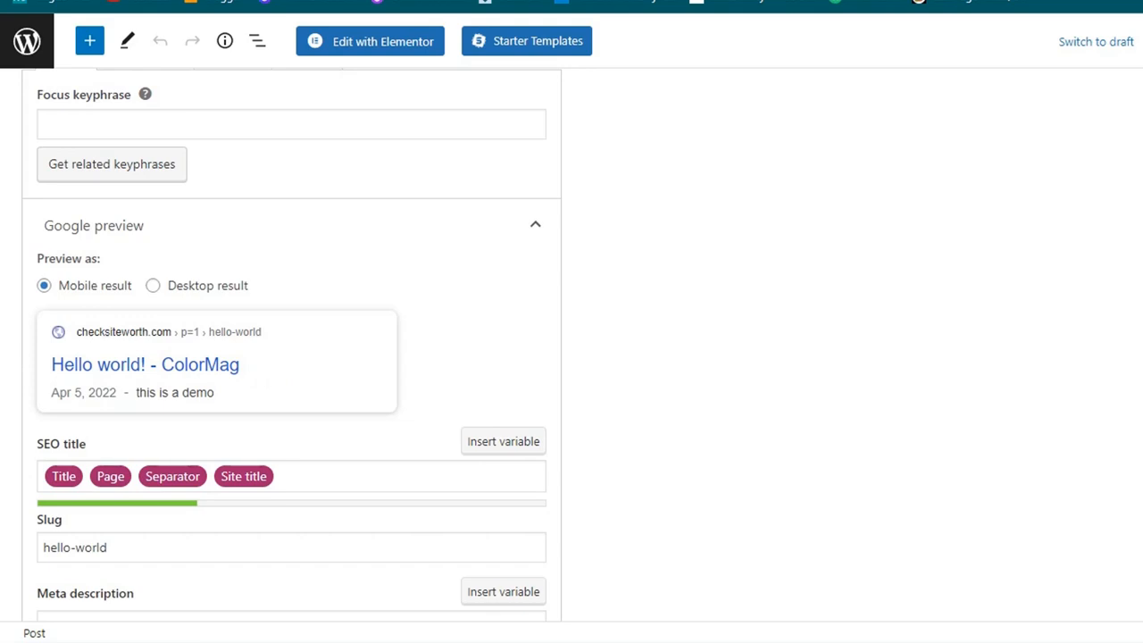
pyautogui.scroll(-3, 720, 485)
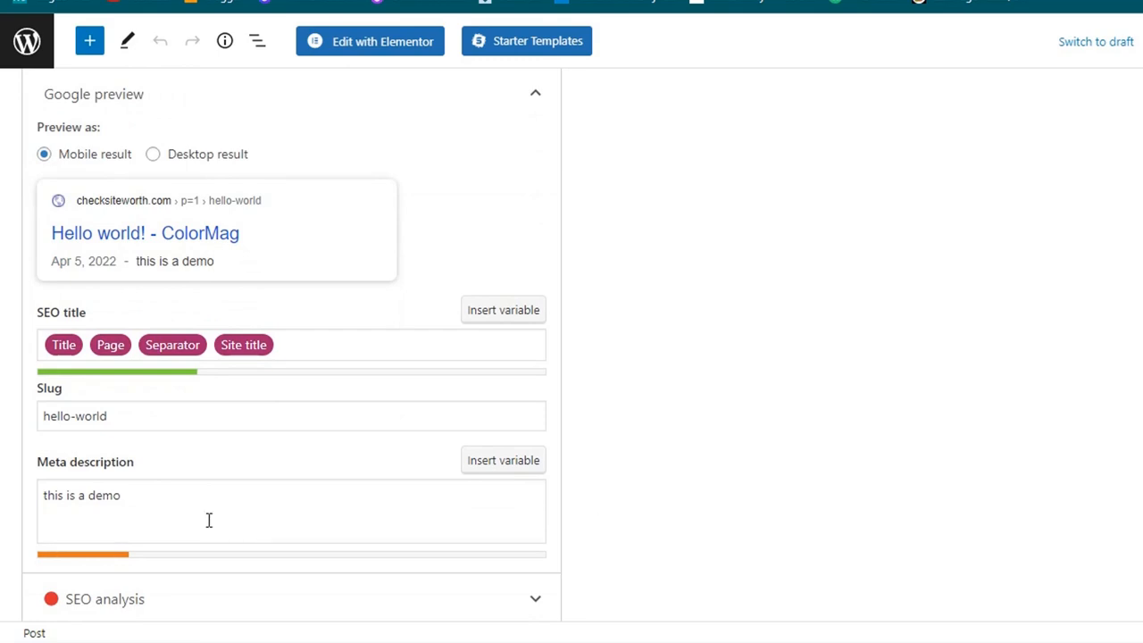
# Step: Expand the SEO analysis section, review its analysis results, and collapse it again
pyautogui.click(130, 506)
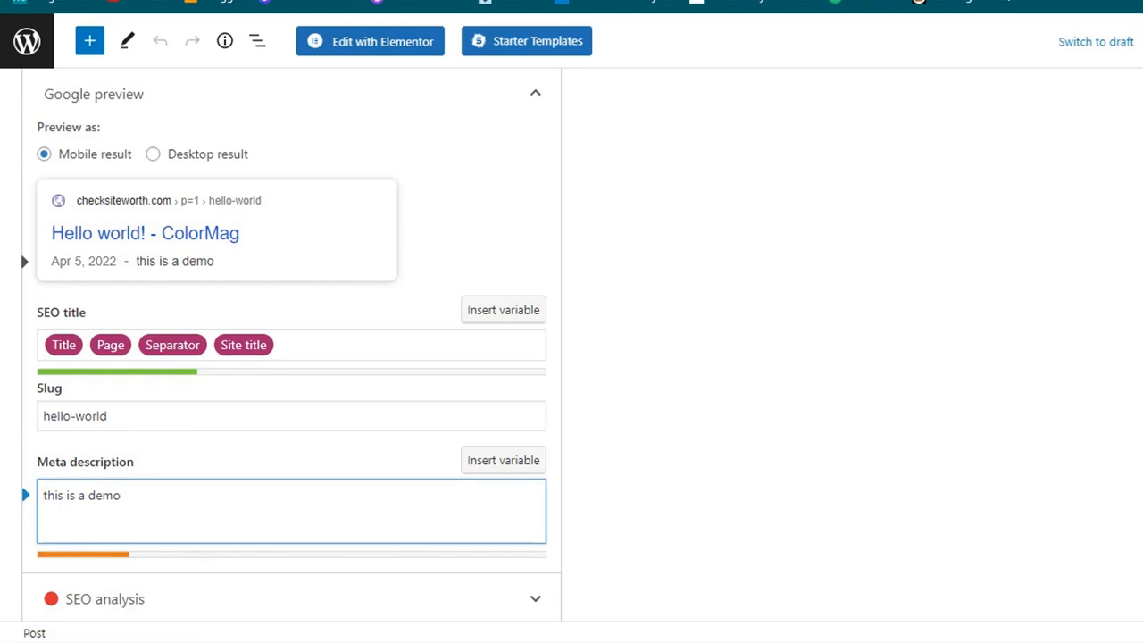
pyautogui.scroll(-5, 291, 340)
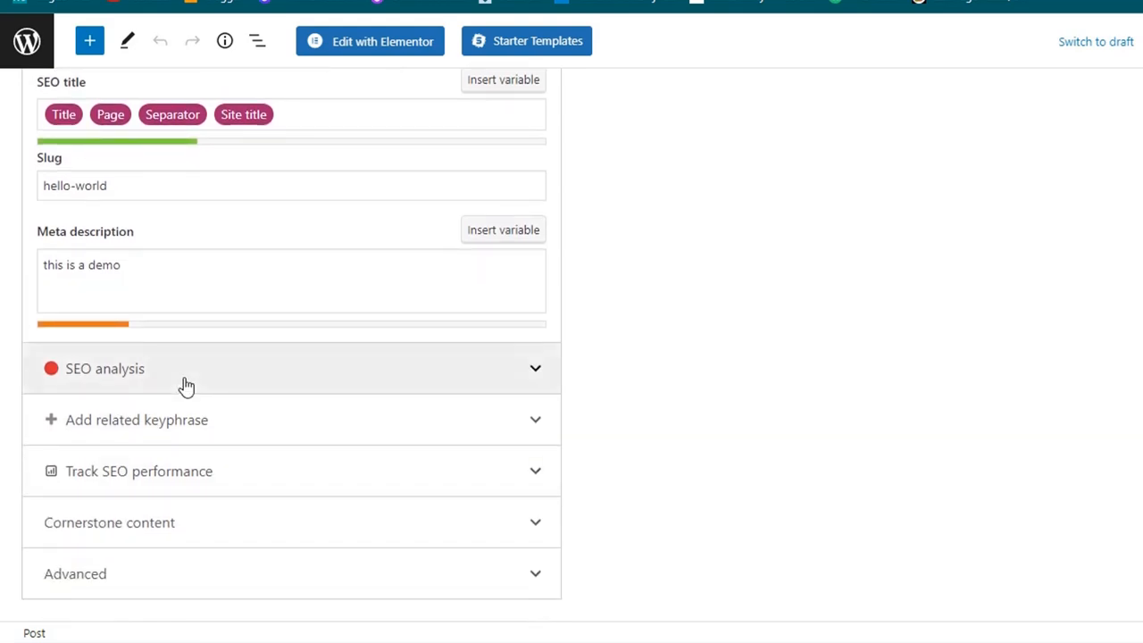
pyautogui.click(528, 374)
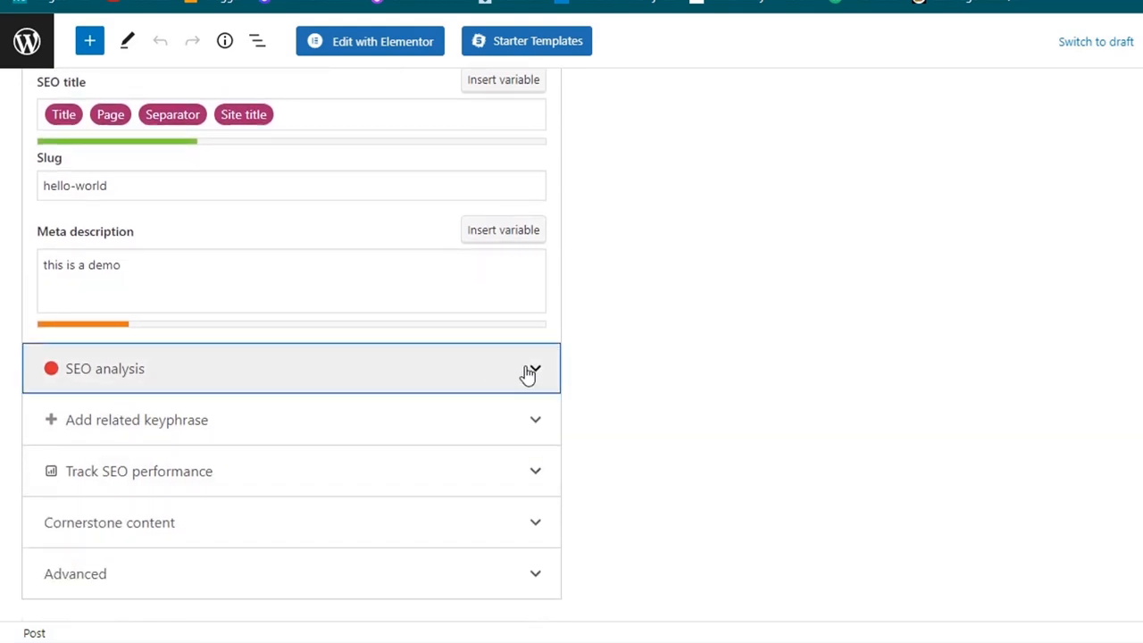
pyautogui.click(637, 381)
pyautogui.scroll(-5, 292, 339)
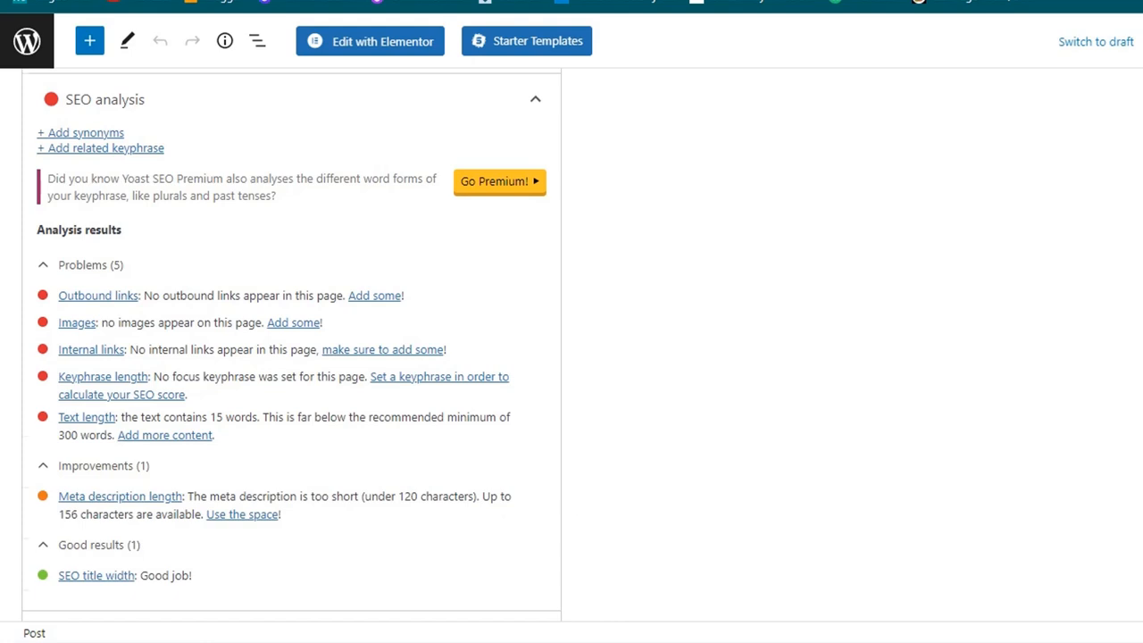
pyautogui.scroll(-3, 291, 343)
pyautogui.scroll(2, 291, 344)
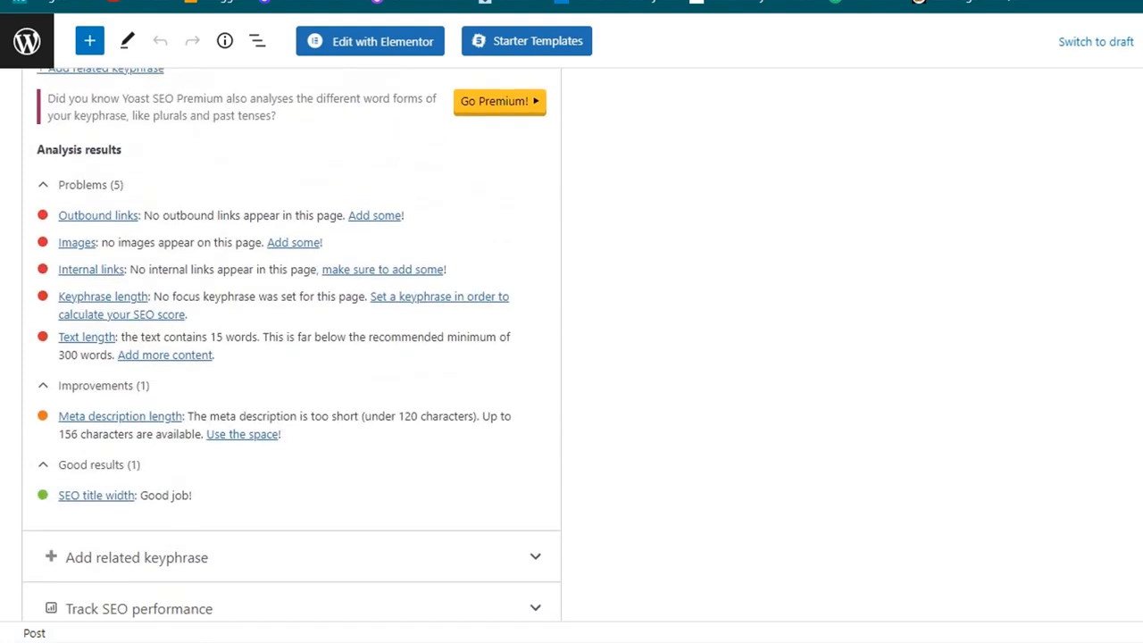
pyautogui.scroll(-2, 291, 344)
pyautogui.scroll(3, 291, 343)
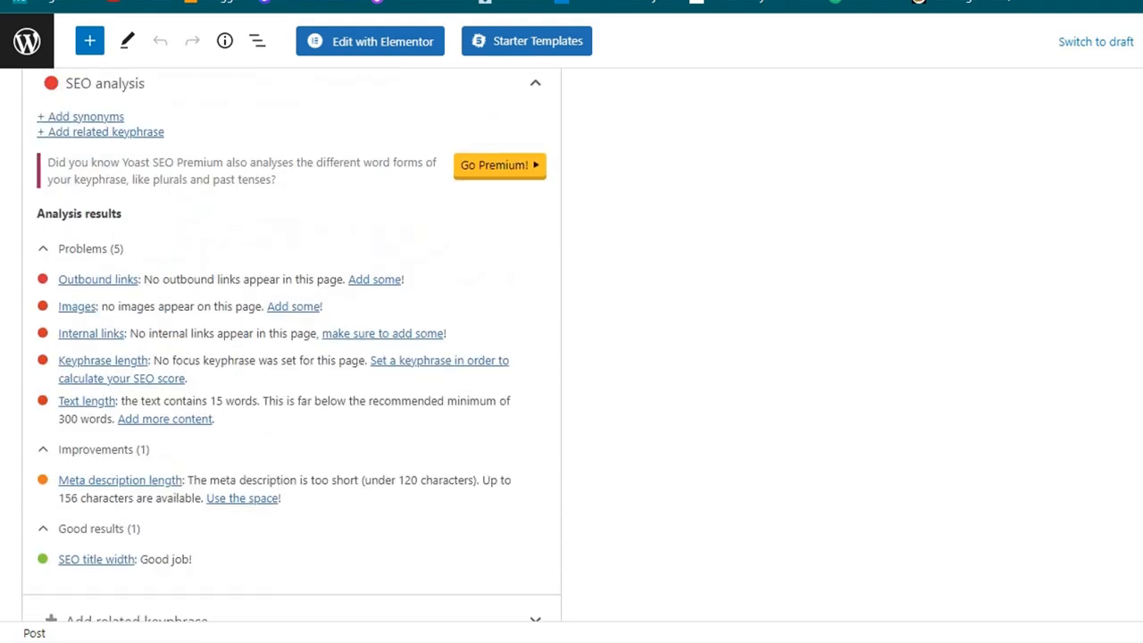
pyautogui.scroll(-3, 291, 344)
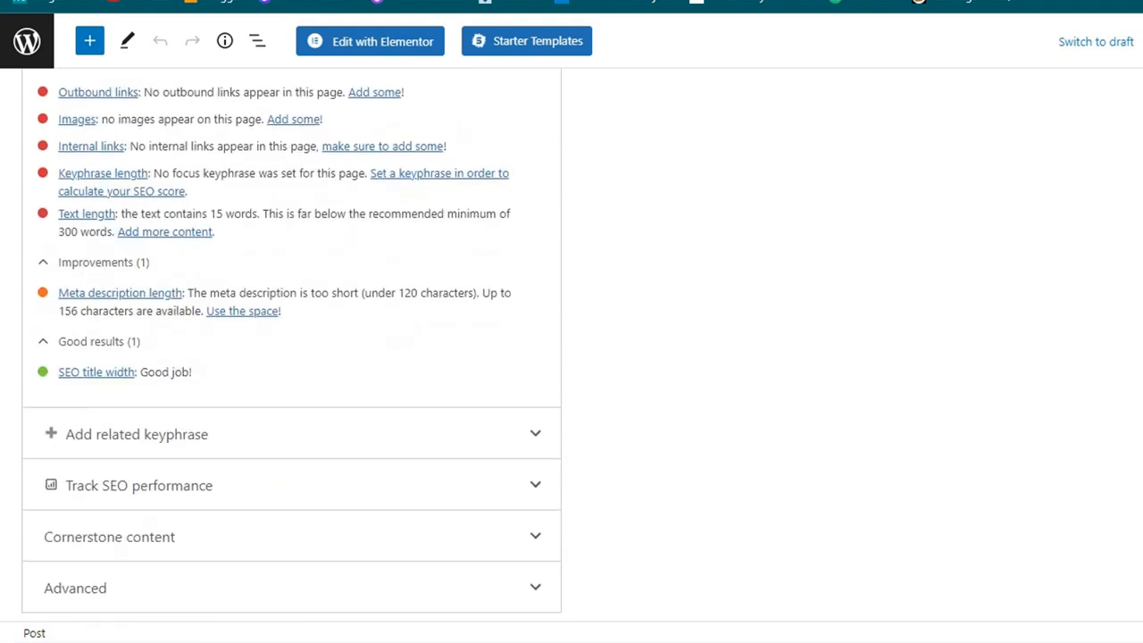
pyautogui.scroll(7, 291, 344)
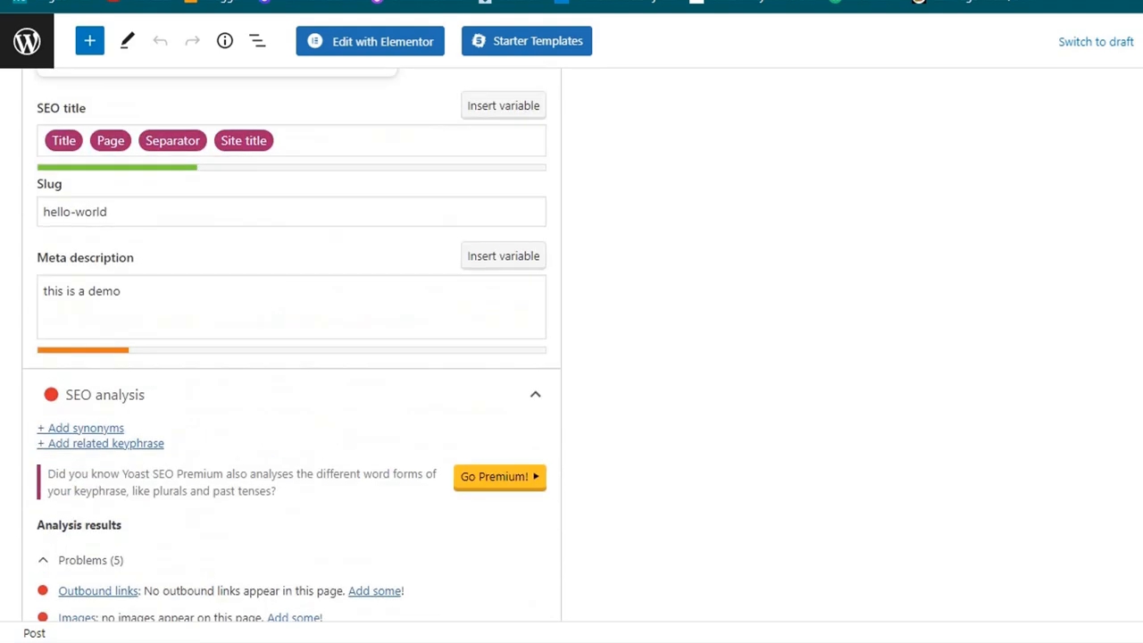
pyautogui.scroll(-1, 291, 344)
pyautogui.scroll(-6, 291, 344)
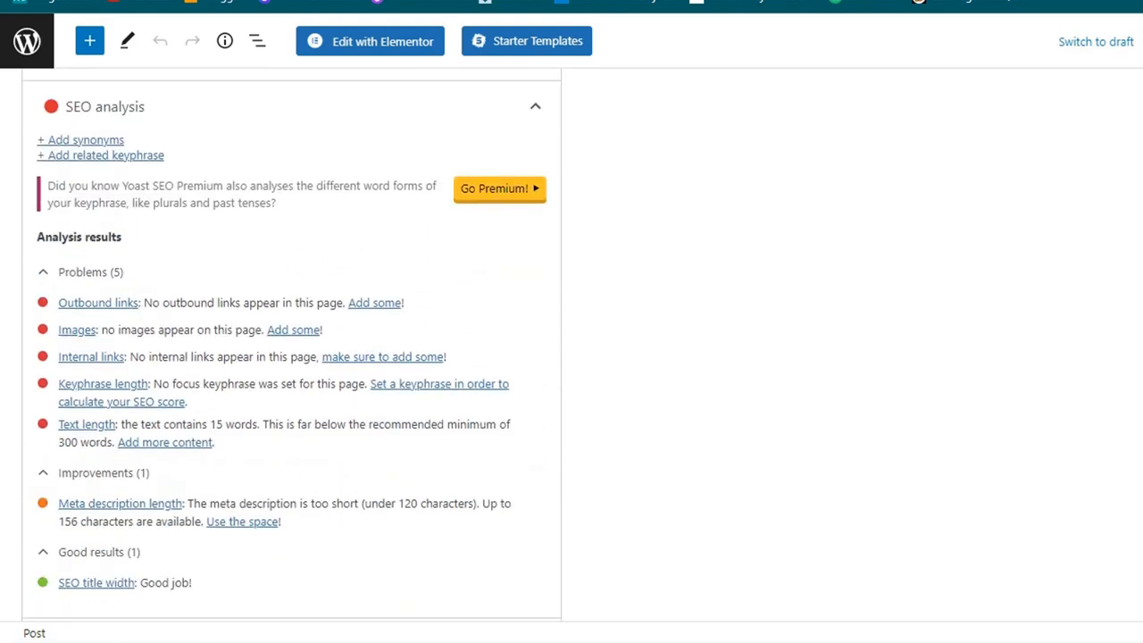
pyautogui.scroll(4, 291, 344)
pyautogui.scroll(2, 291, 344)
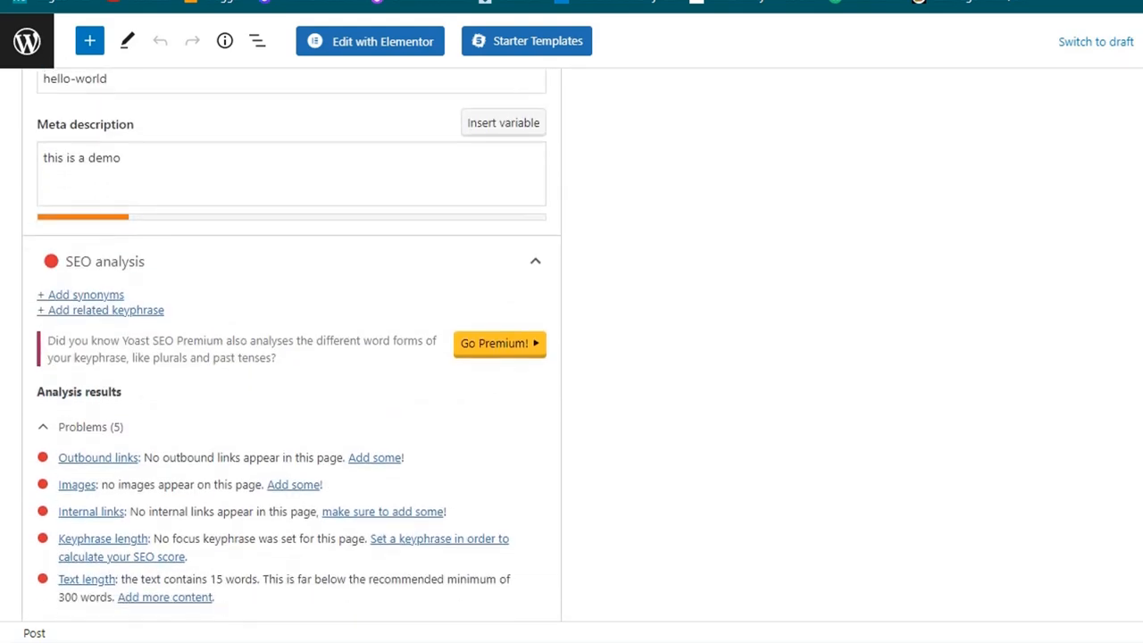
pyautogui.scroll(-1, 291, 344)
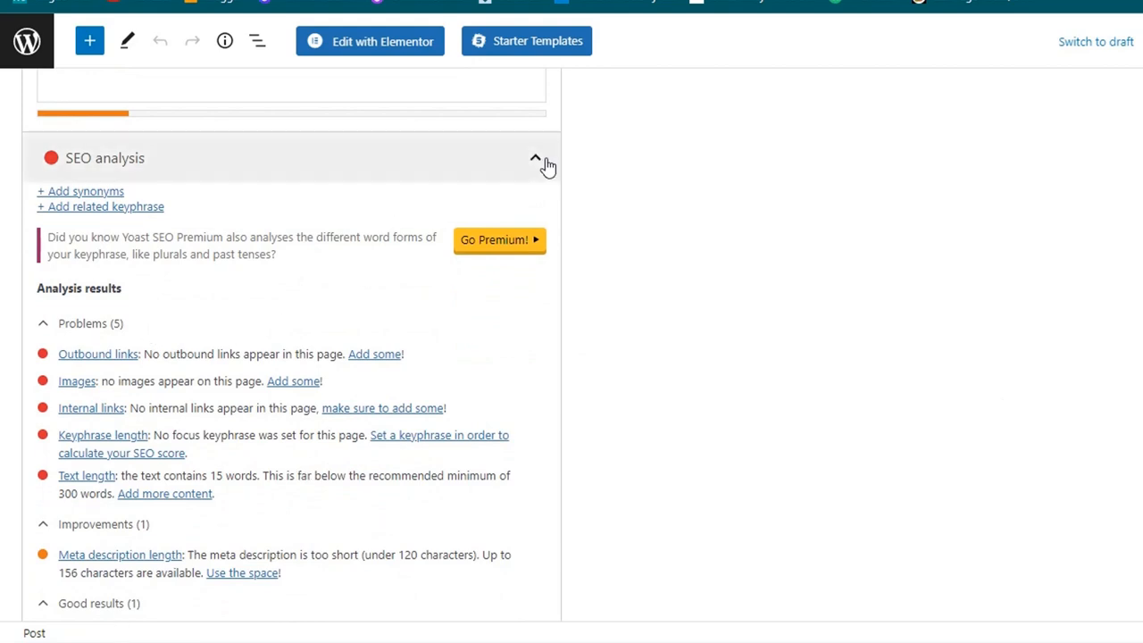
pyautogui.click(538, 166)
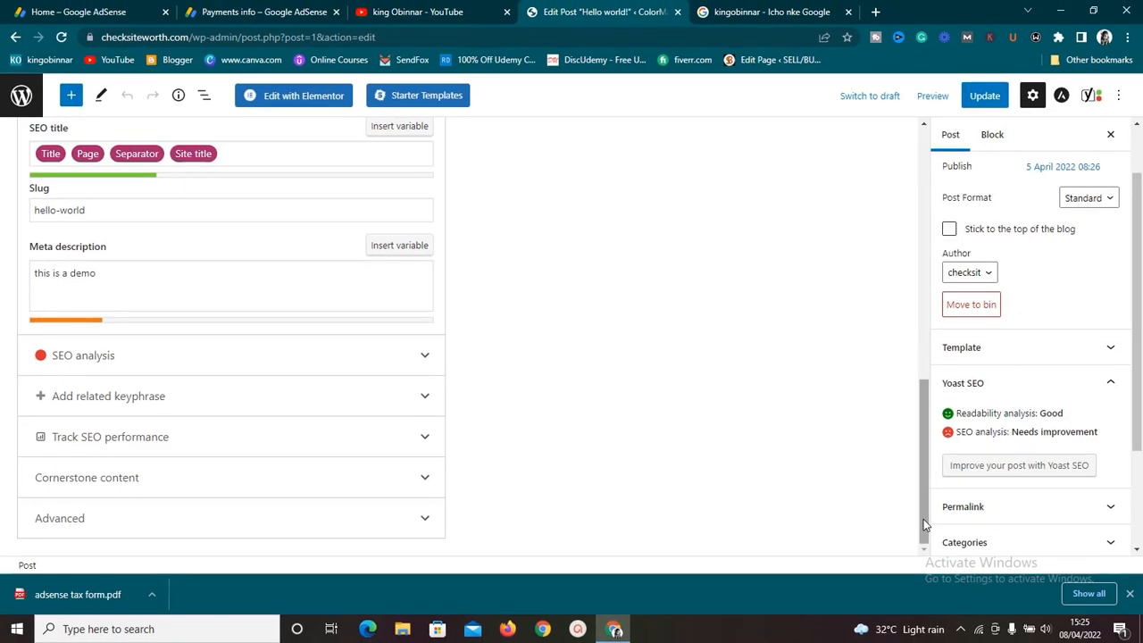
# Step: Switch the Google preview to the desktop result and back to the mobile result
pyautogui.moveTo(923, 519); pyautogui.dragTo(923, 416)
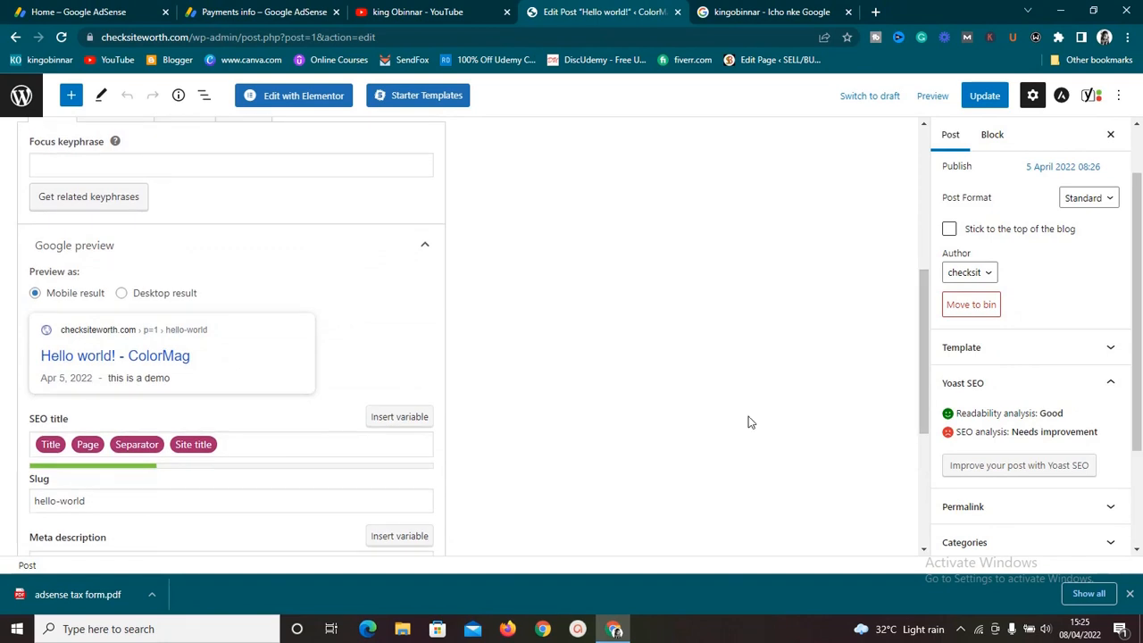
pyautogui.click(122, 294)
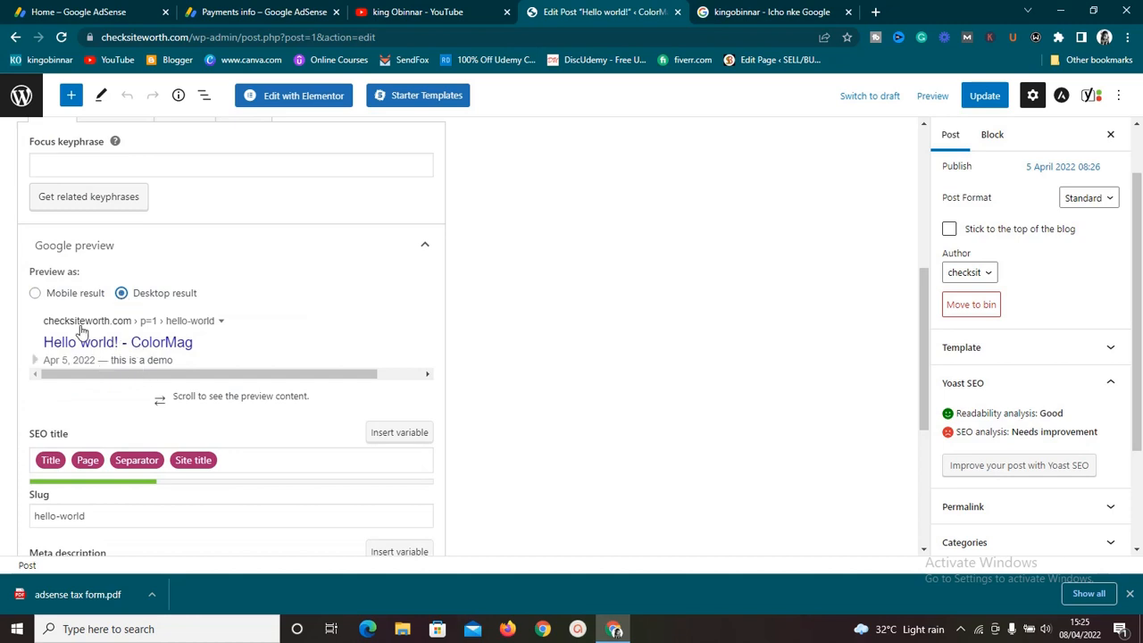
pyautogui.click(34, 294)
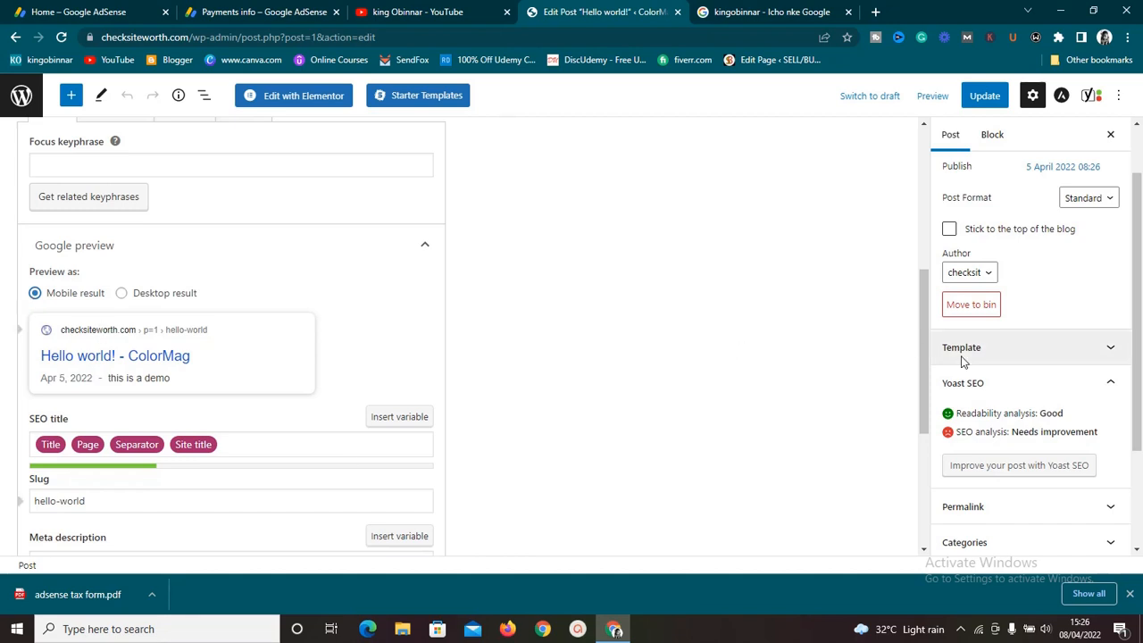
pyautogui.moveTo(925, 368); pyautogui.dragTo(920, 196)
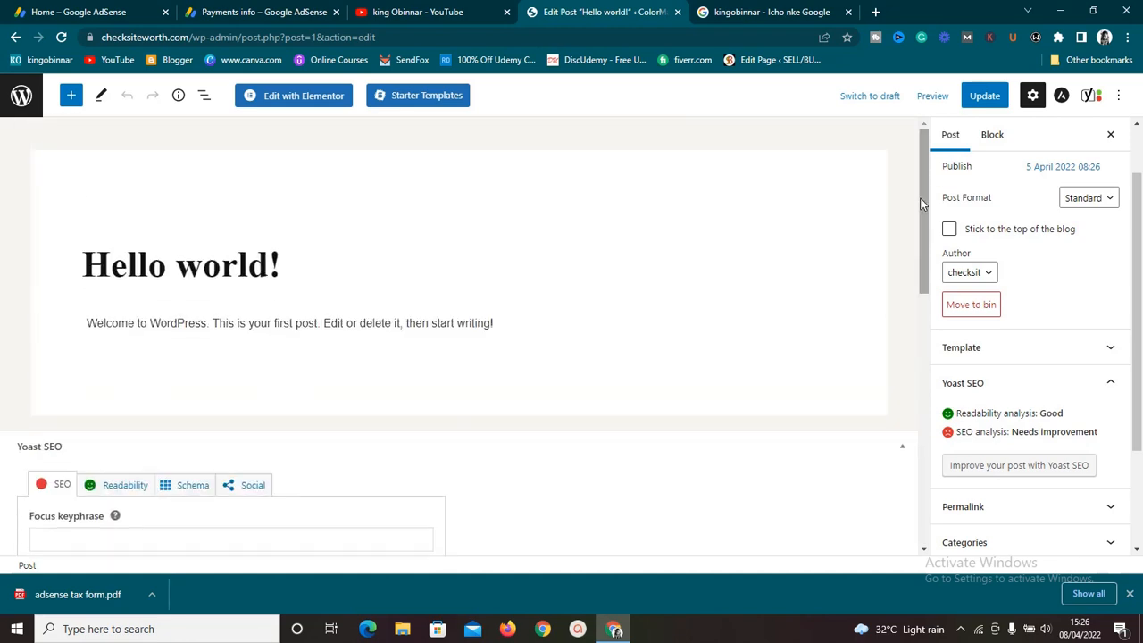
pyautogui.click(960, 628)
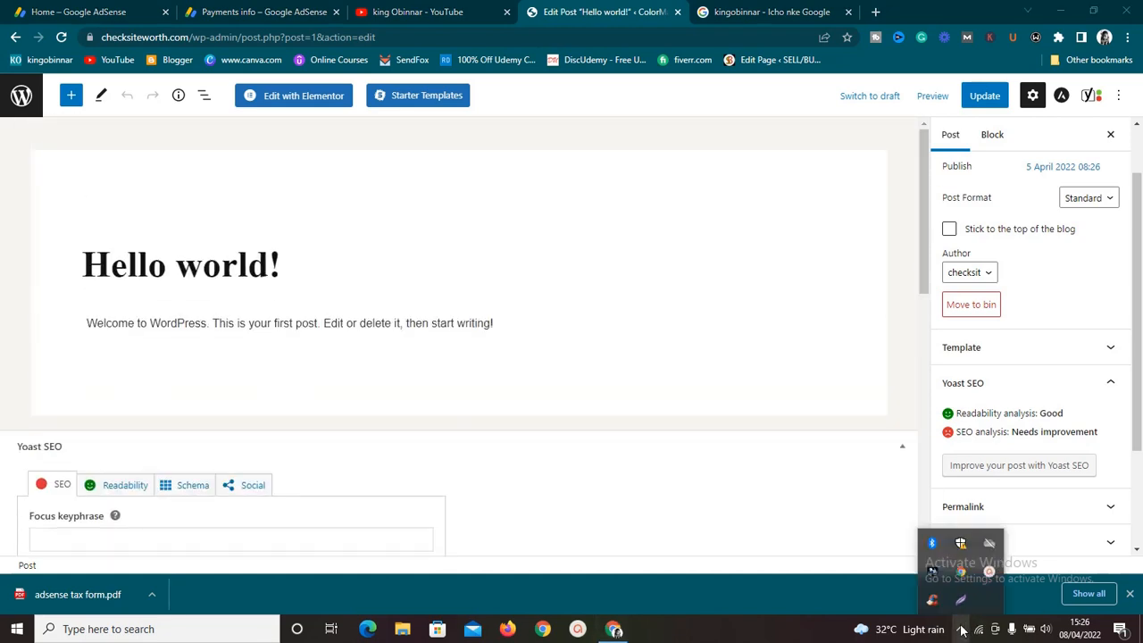
pyautogui.click(987, 575)
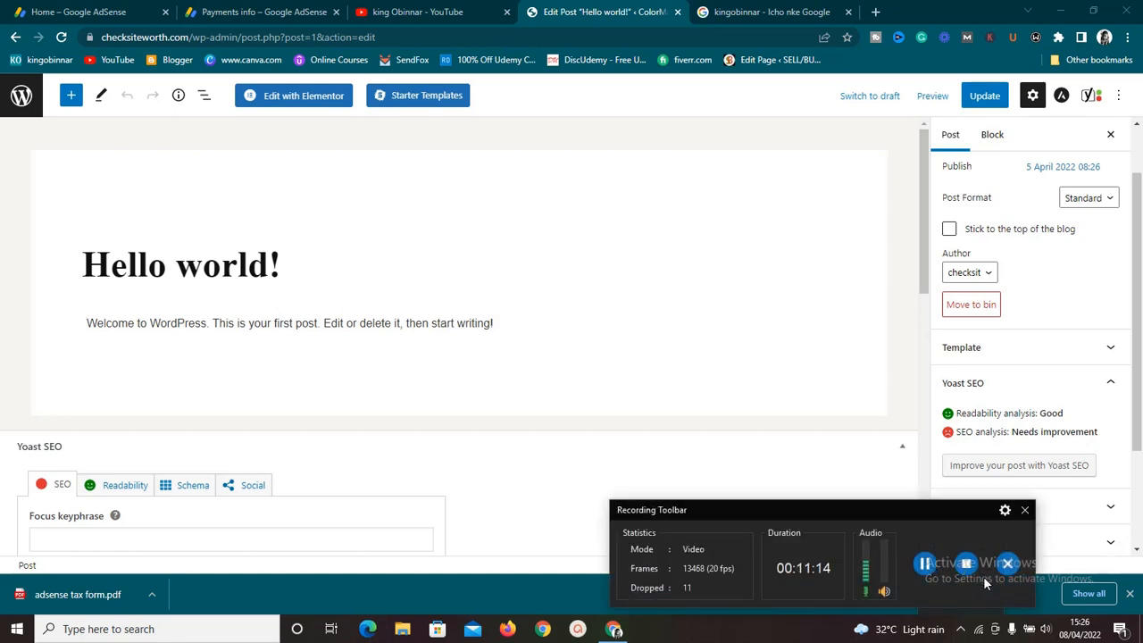